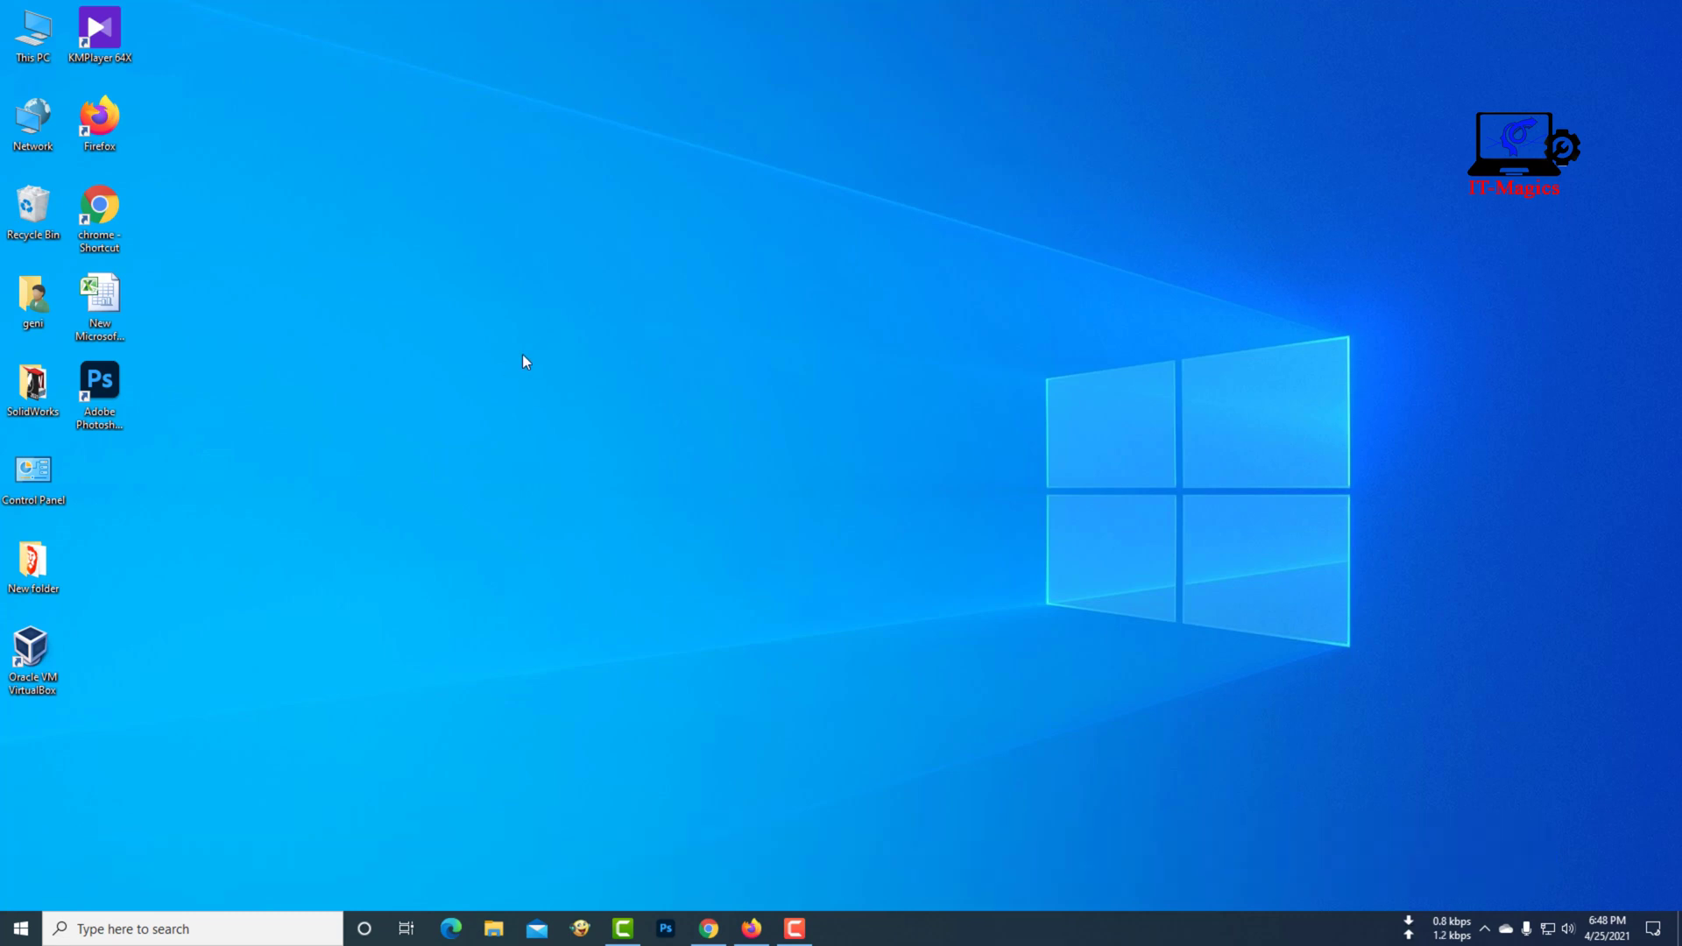
# - Launch Chrome maximized and go to gigabyte.com
pyautogui.doubleClick(101, 211)
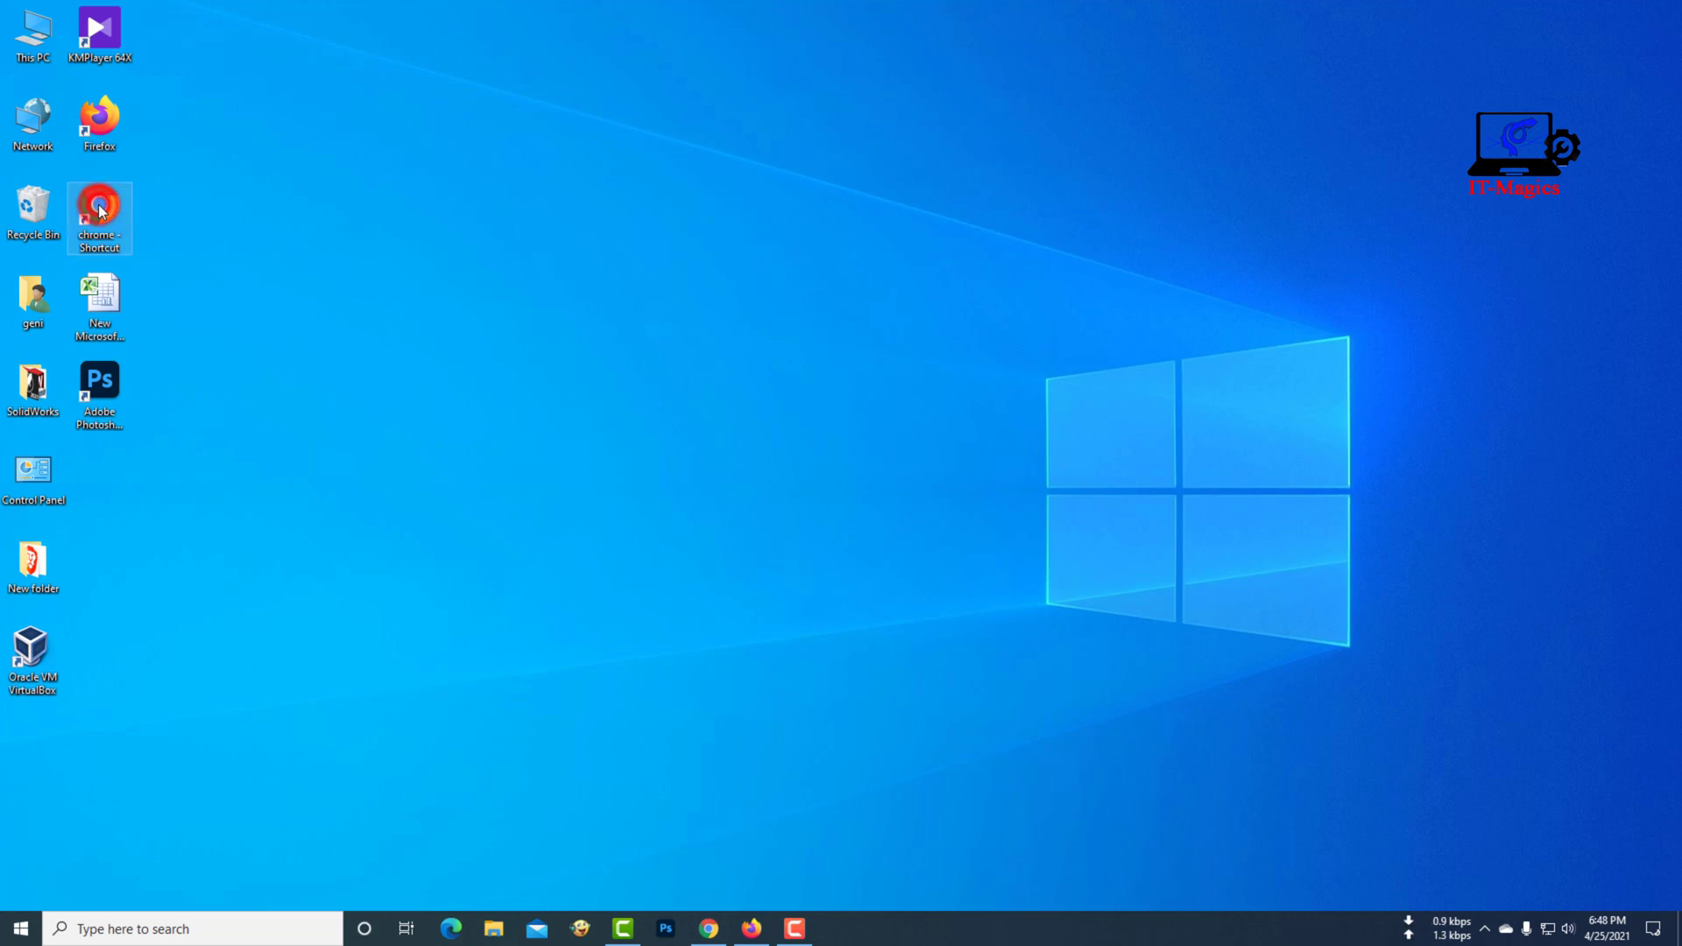
pyautogui.click(1022, 45)
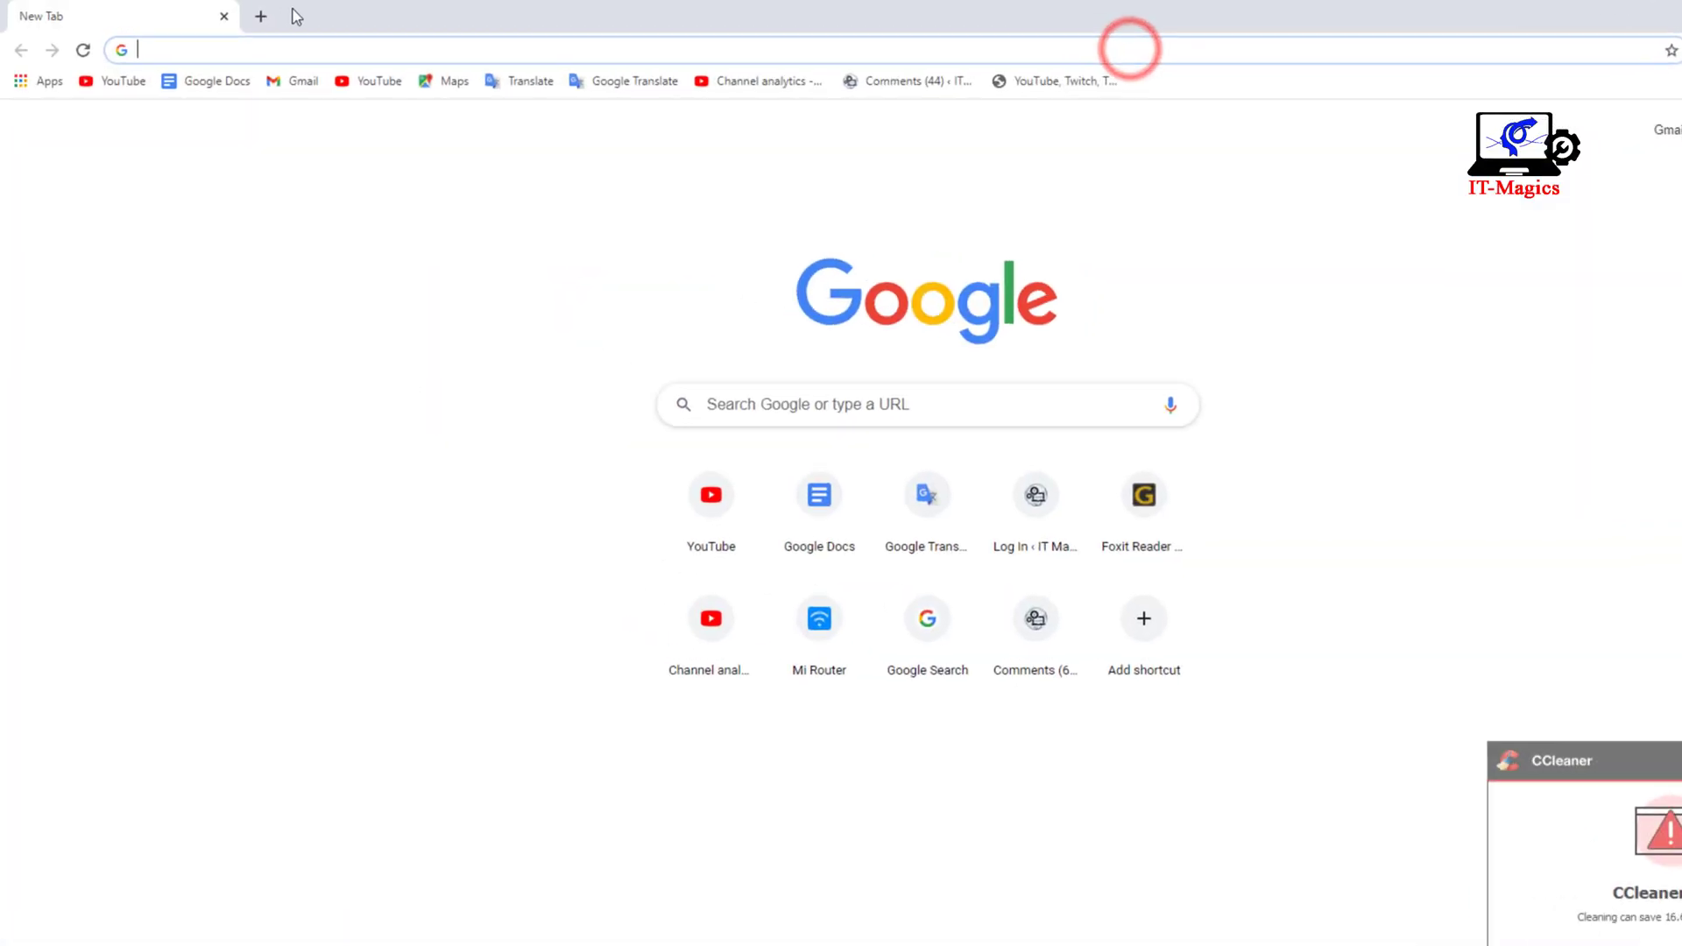
pyautogui.click(259, 49)
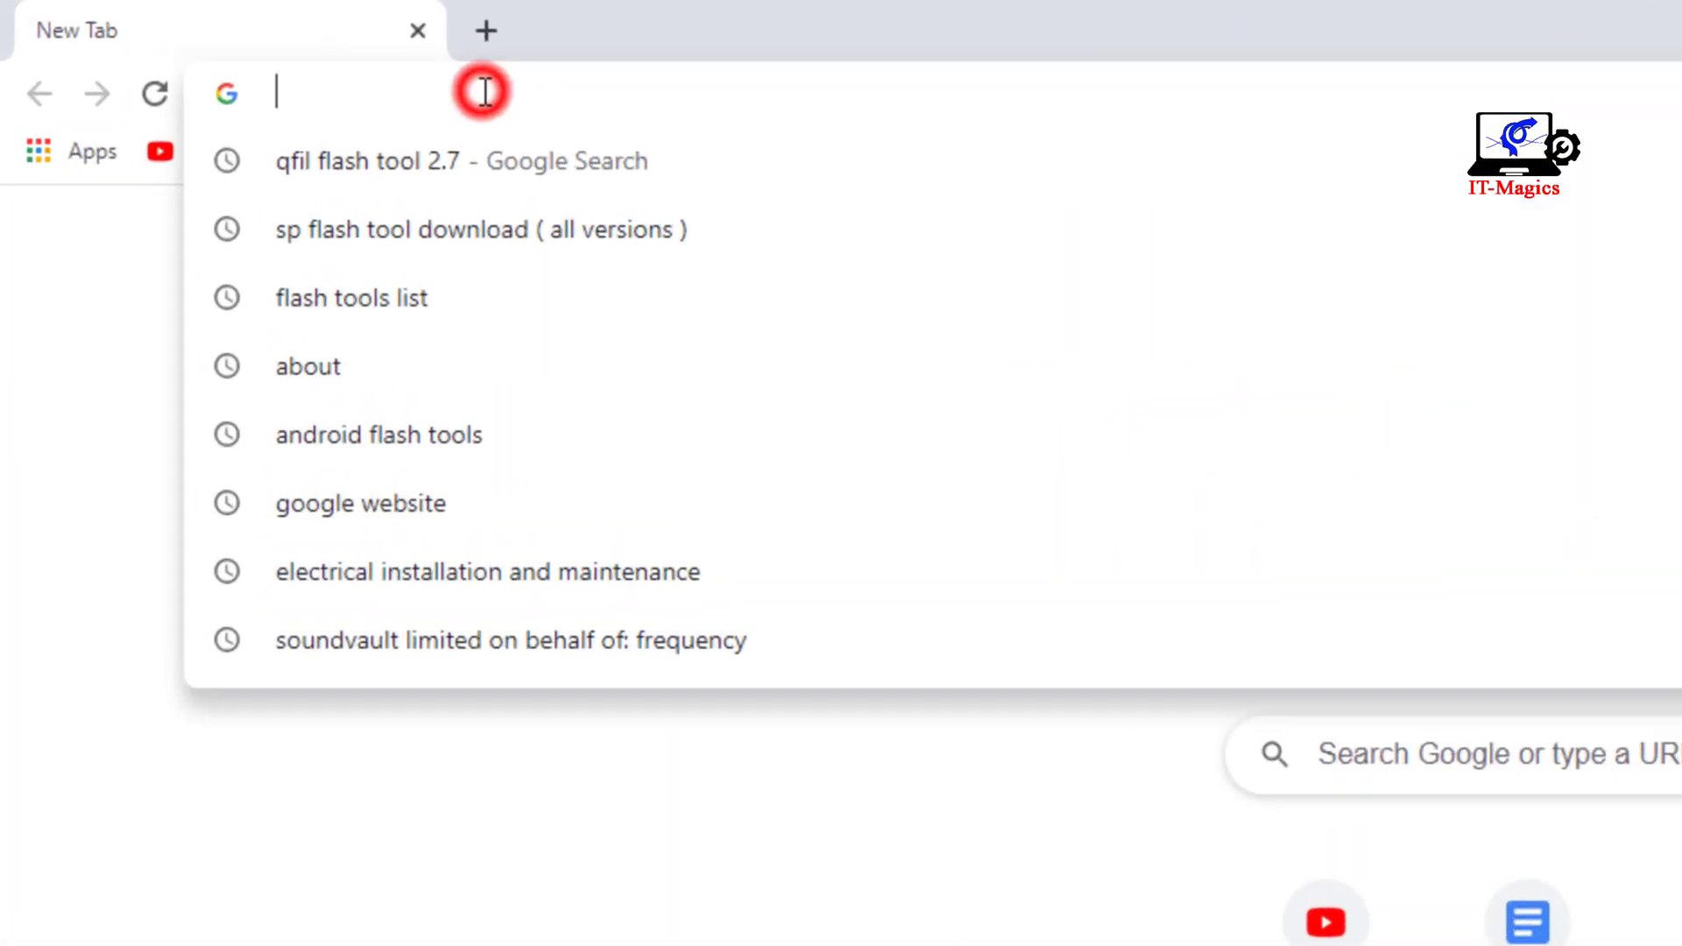
pyautogui.write('giga')
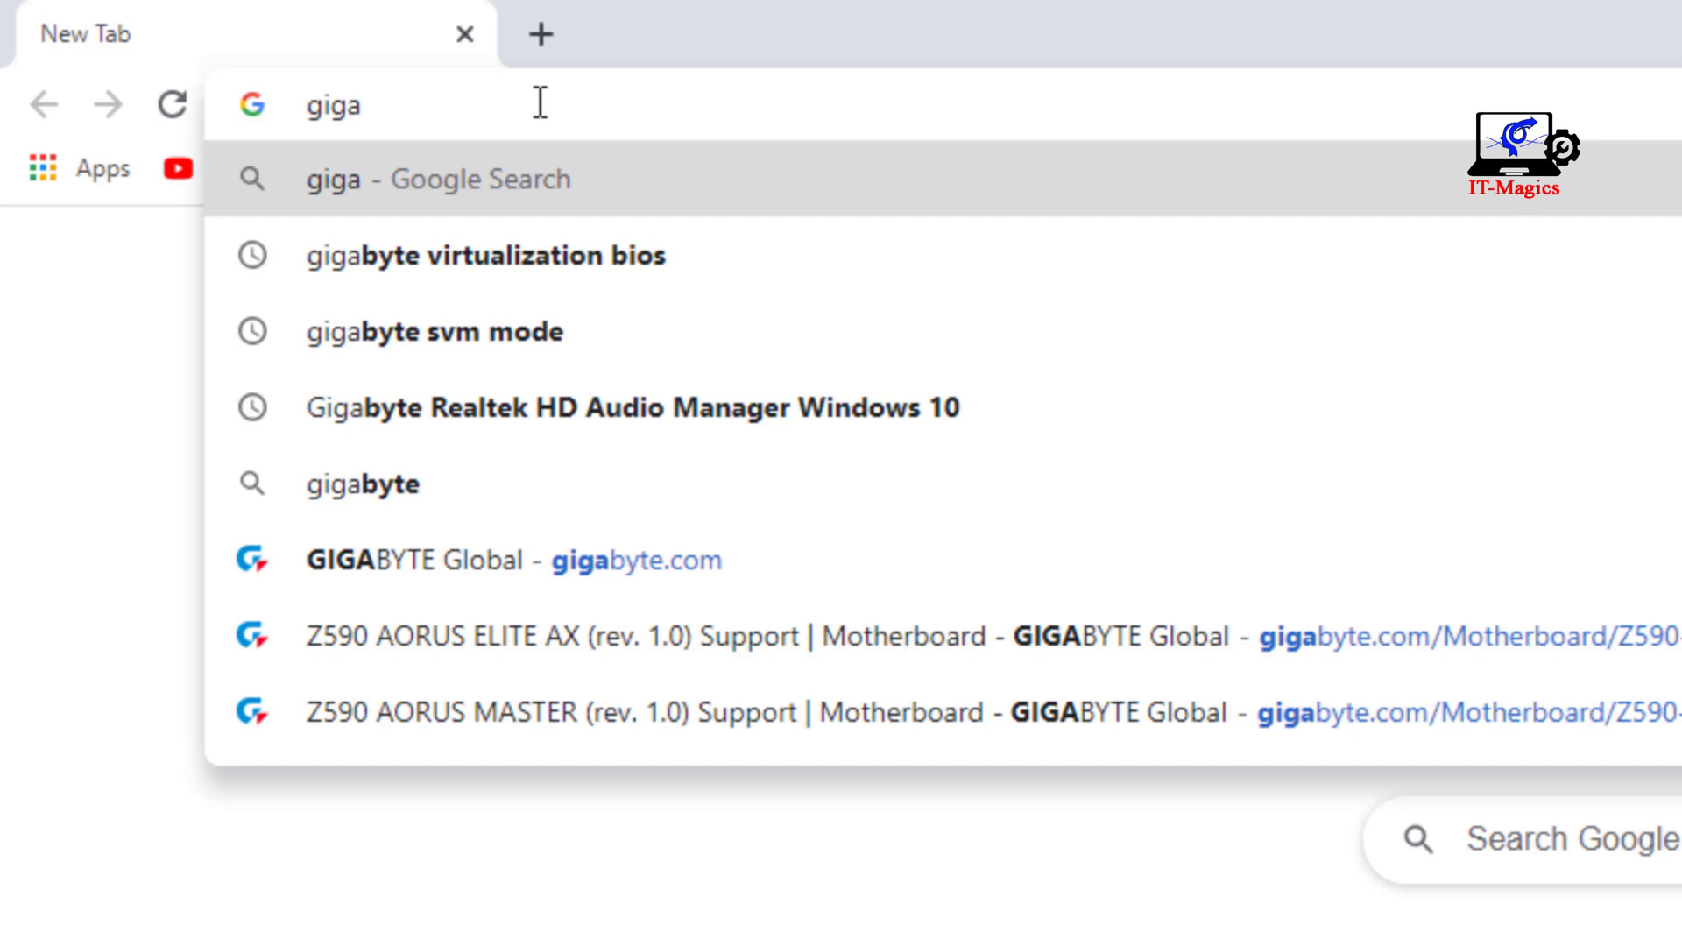
pyautogui.write('bu')
pyautogui.press('BackSpace')
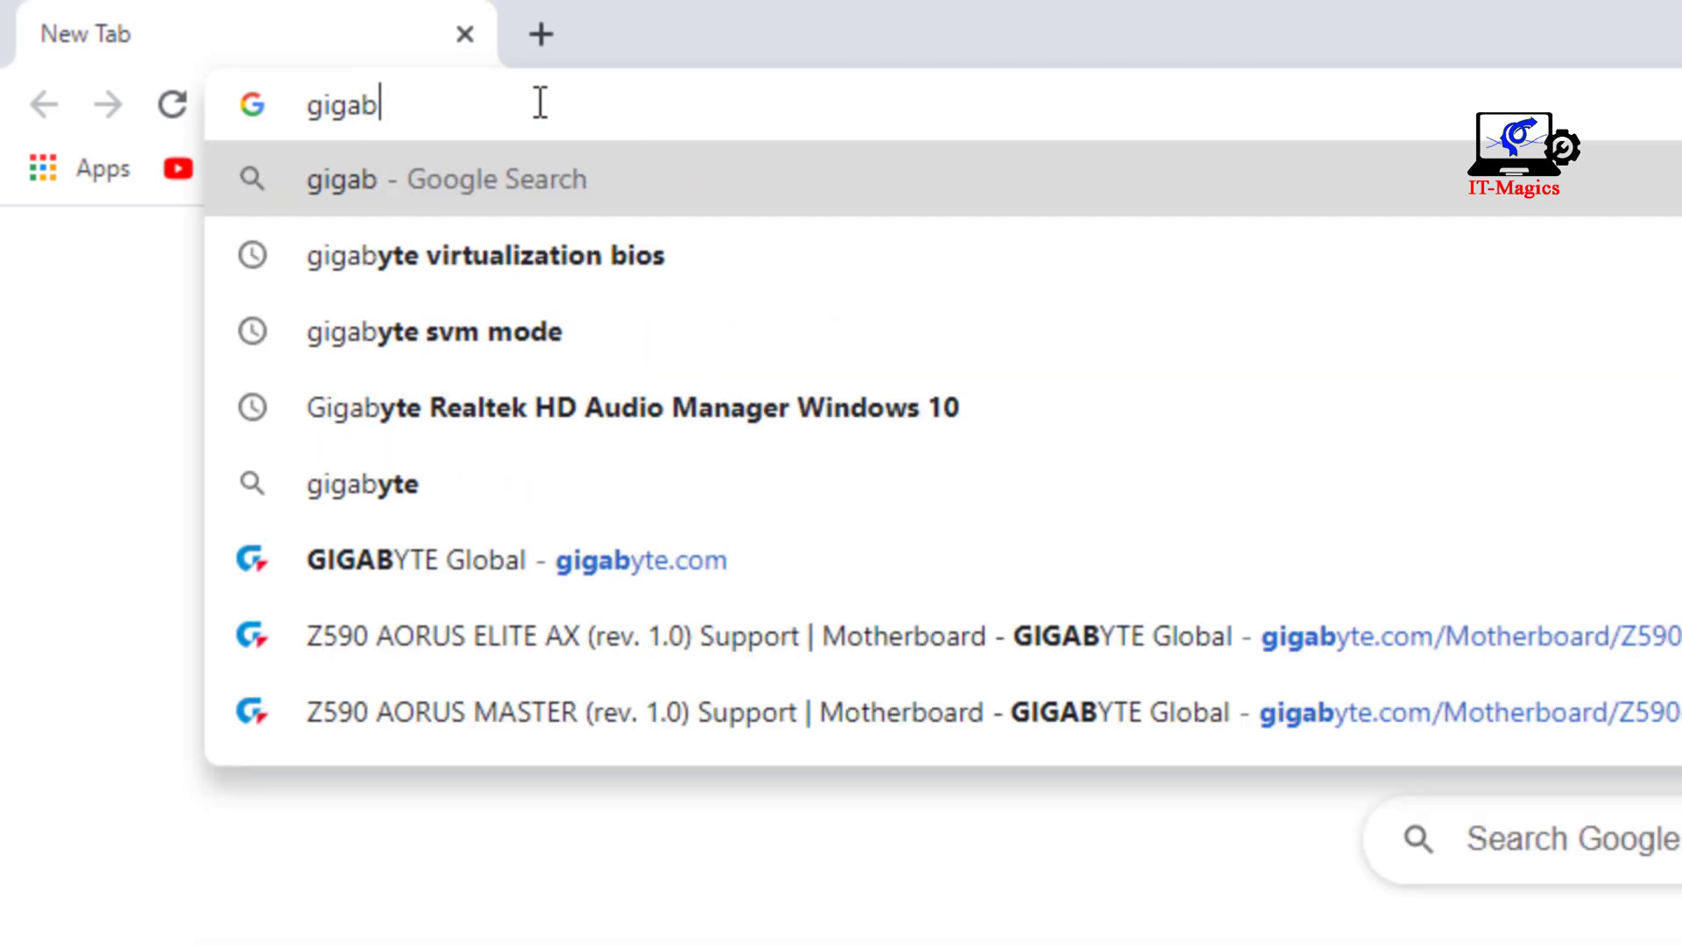
pyautogui.write('yte.c')
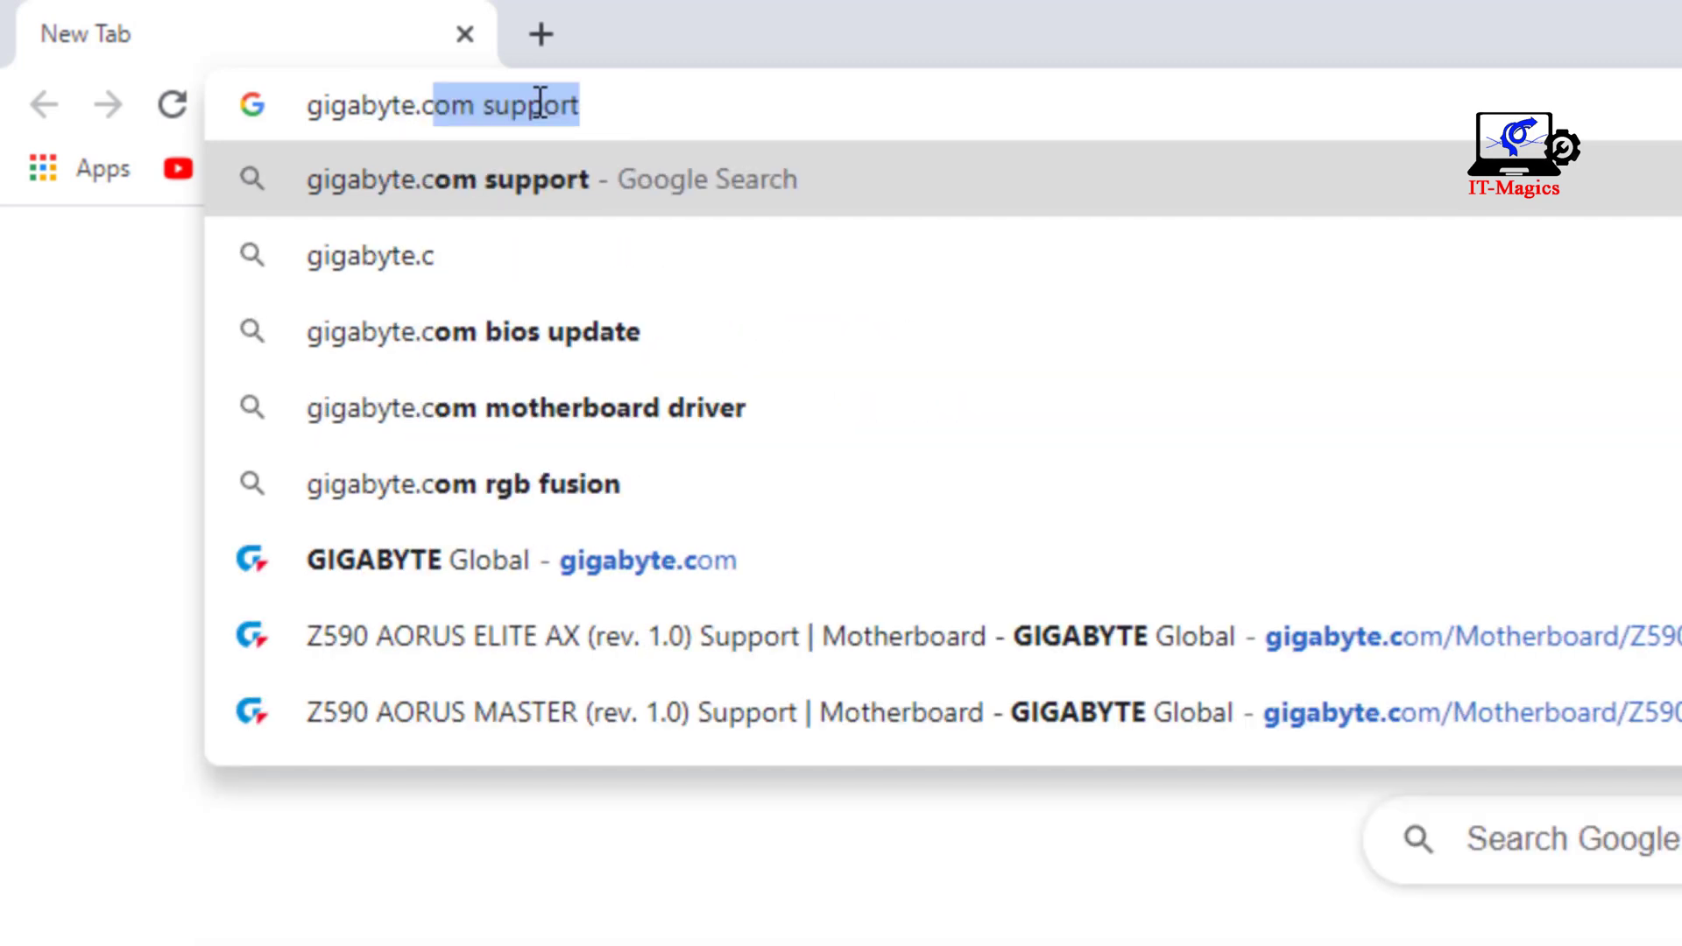
pyautogui.write('om')
pyautogui.press('Return')
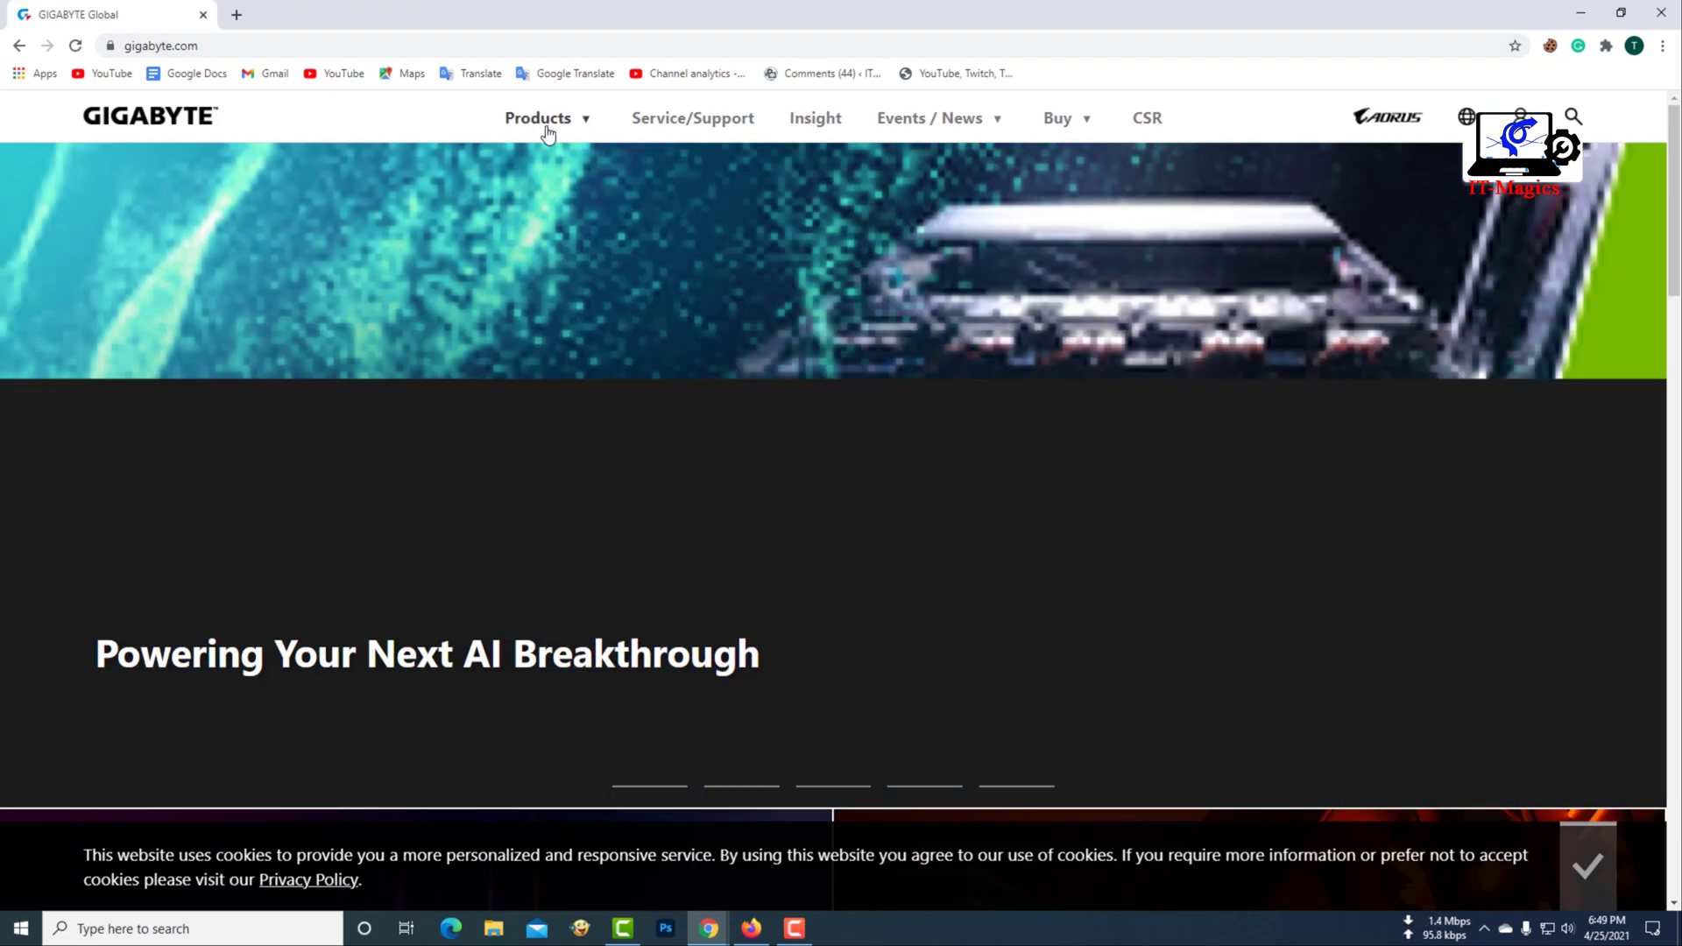
# - Go through Products > Motherboard > AORUS Gaming to the Z590 AORUS ELITE AX product page
pyautogui.click(578, 120)
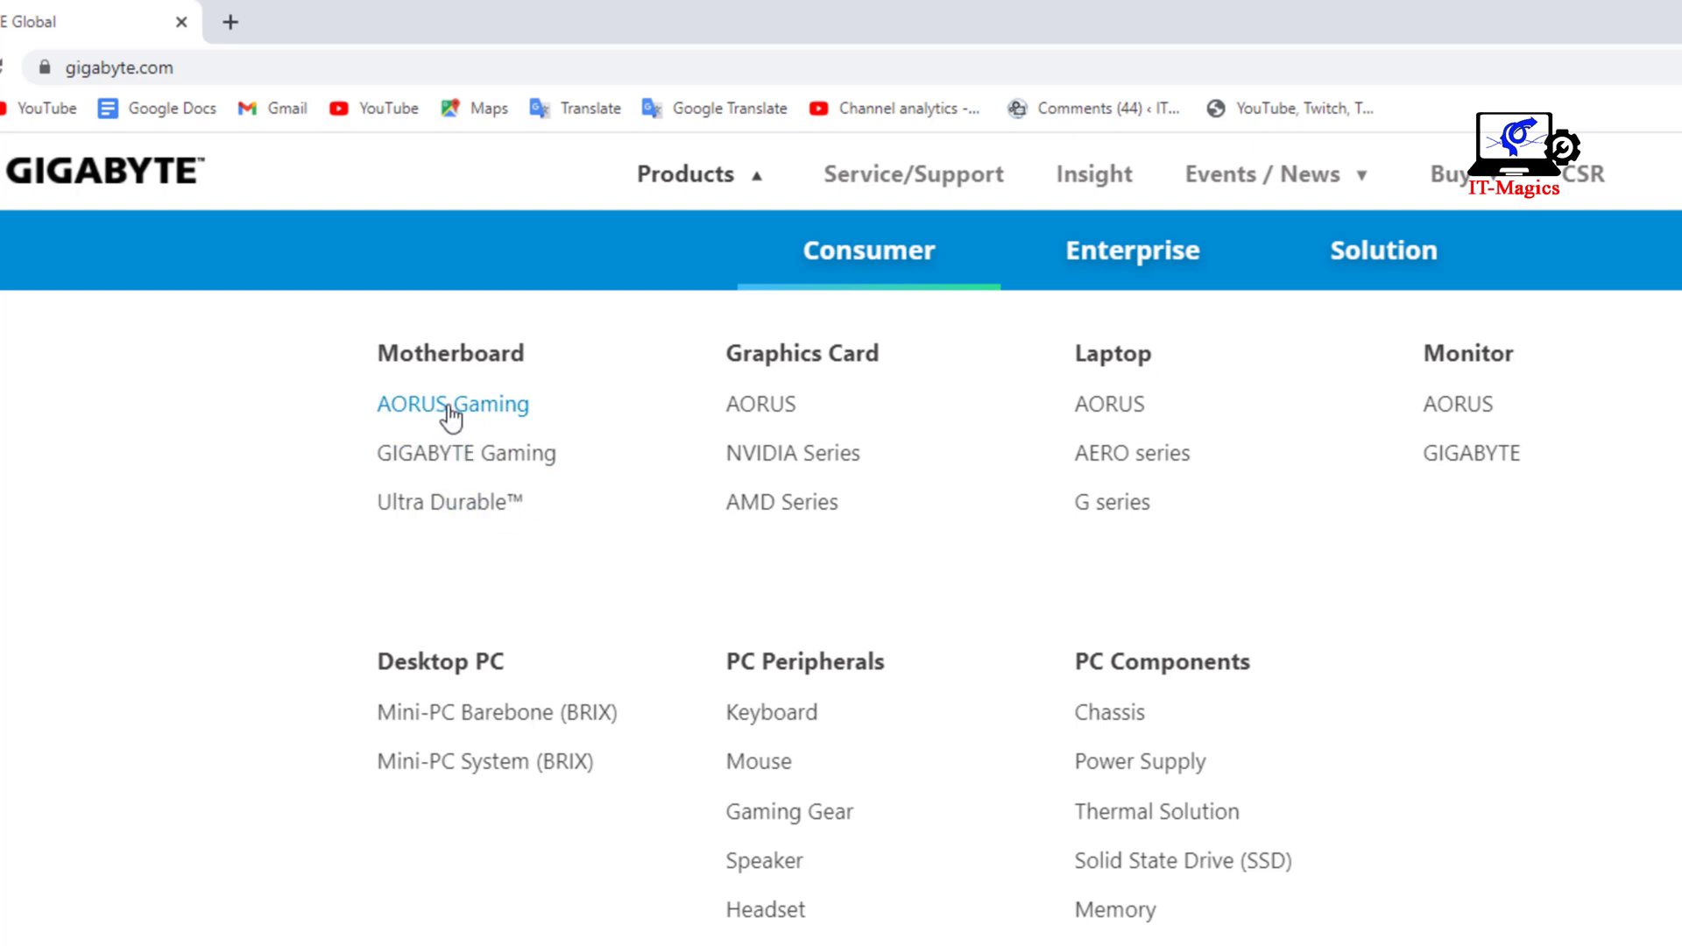
pyautogui.click(494, 405)
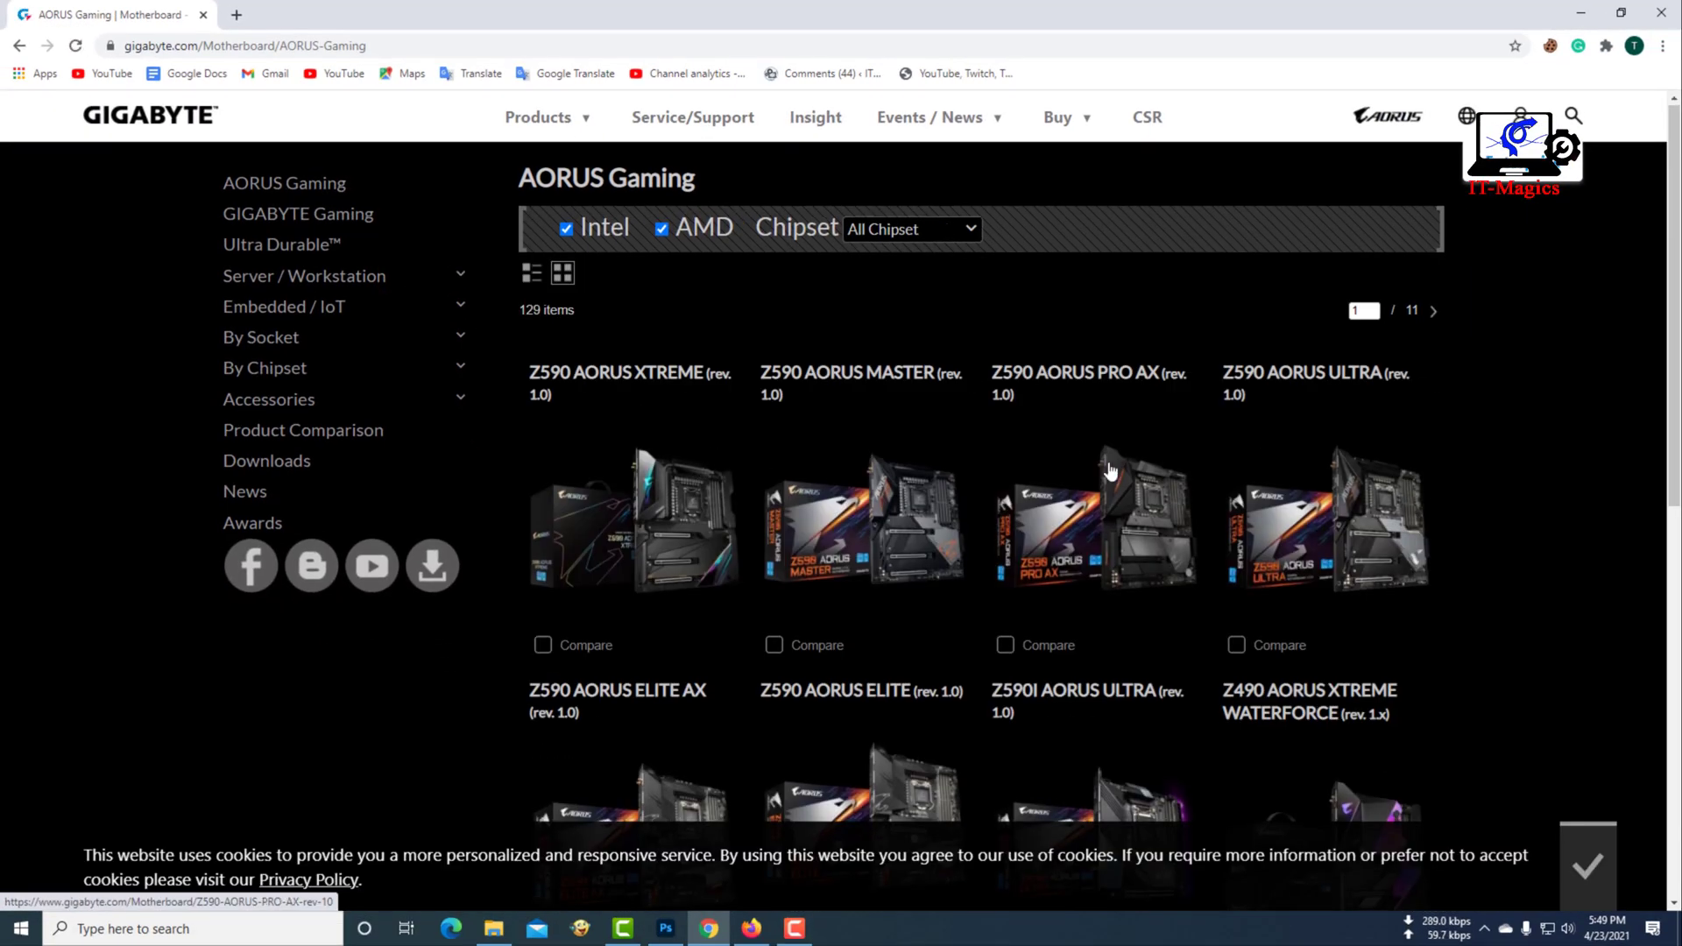
pyautogui.scroll(-5, 1108, 473)
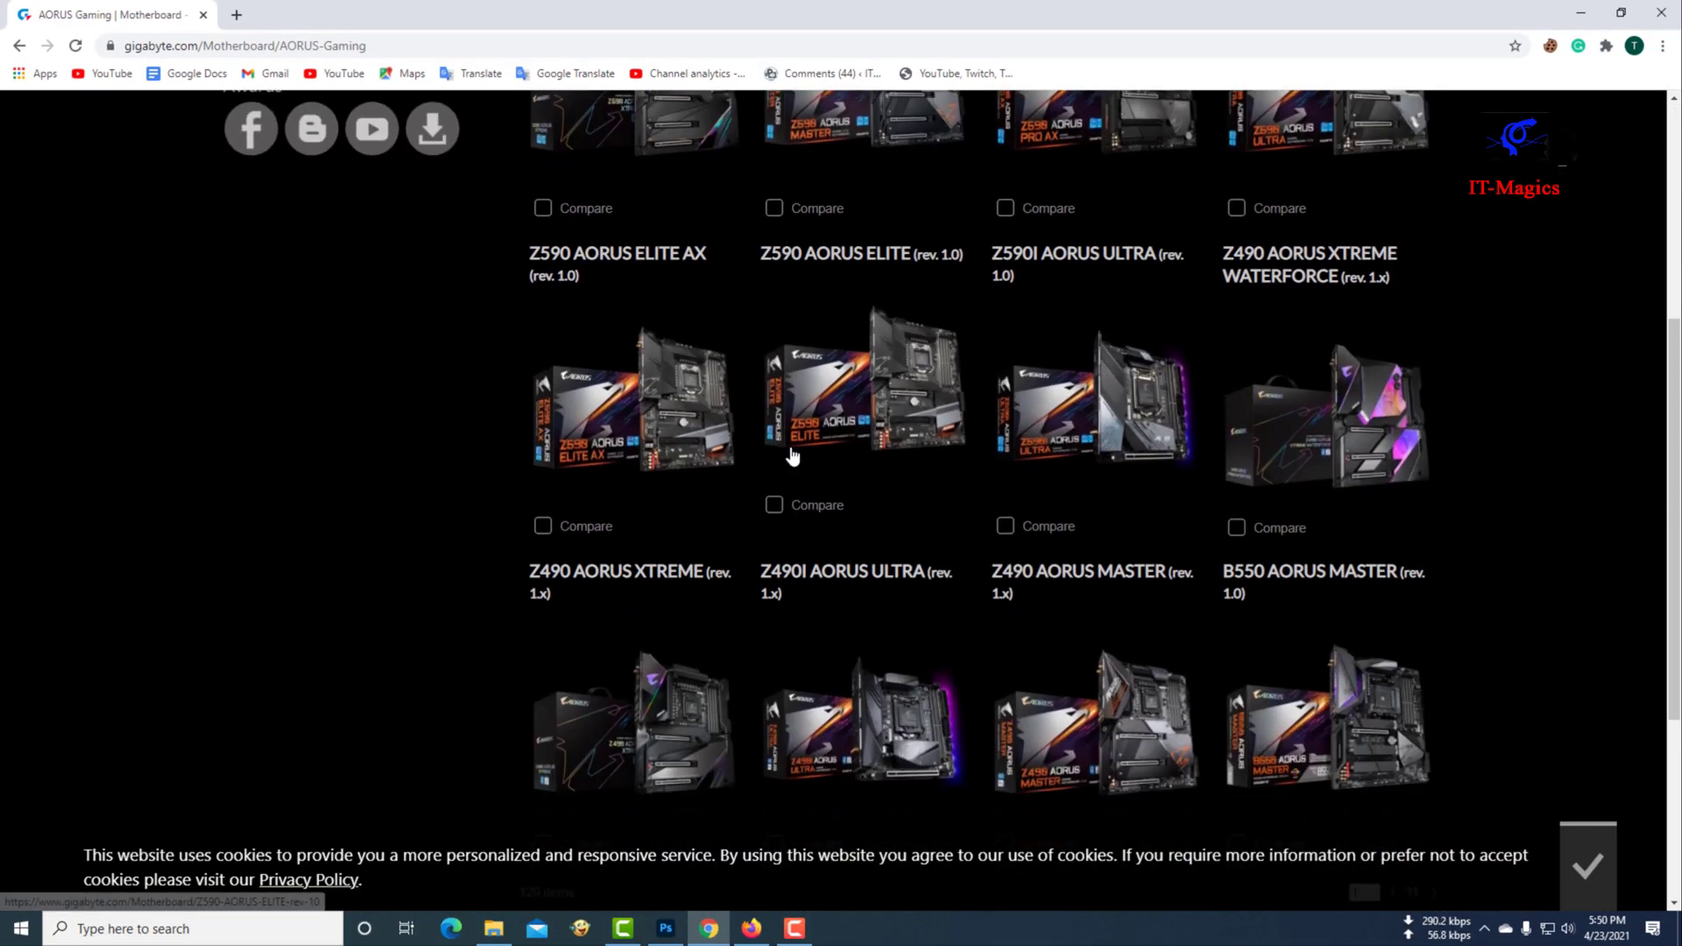
pyautogui.click(628, 404)
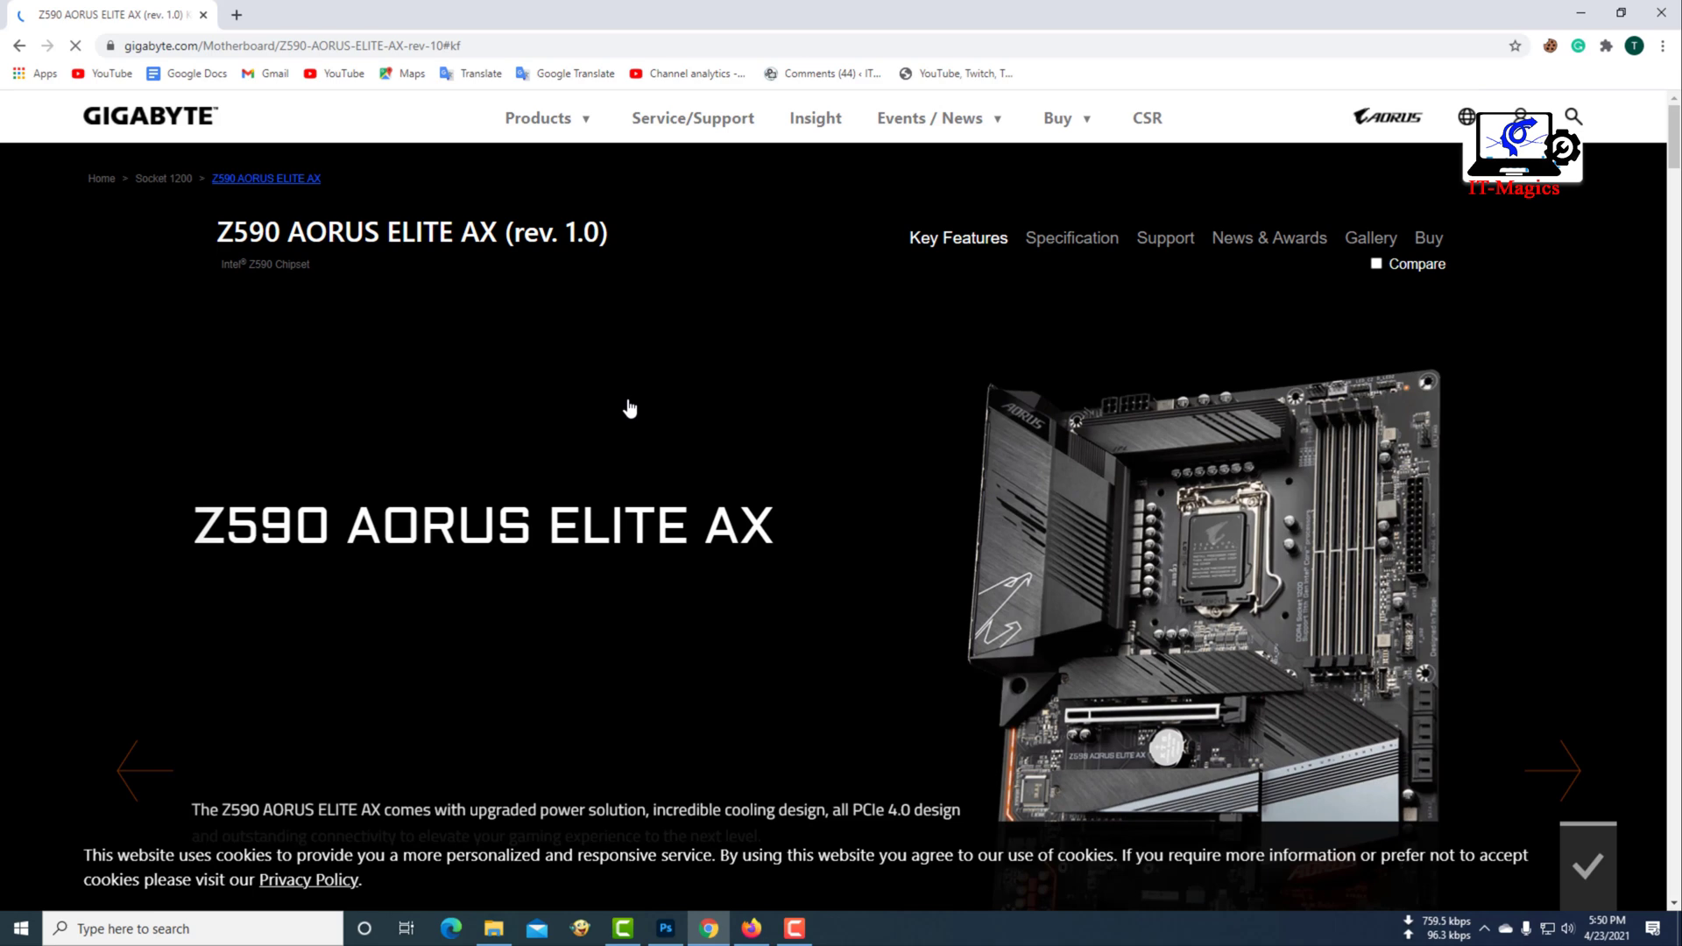
pyautogui.scroll(-3, 823, 482)
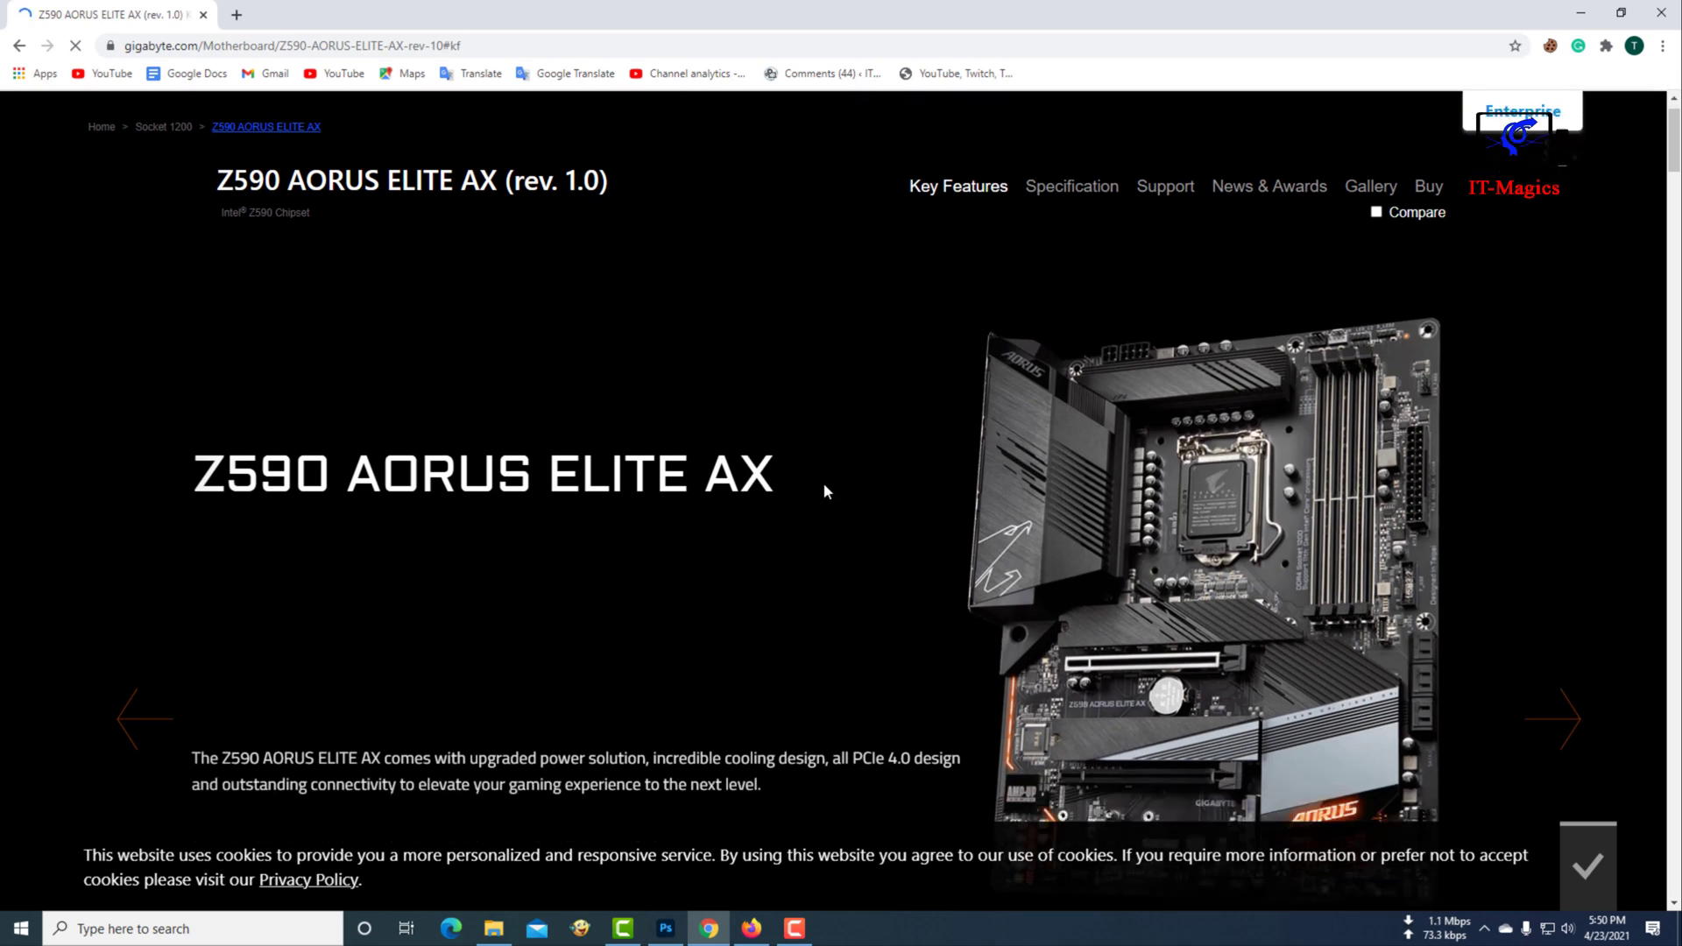
pyautogui.scroll(2, 681, 403)
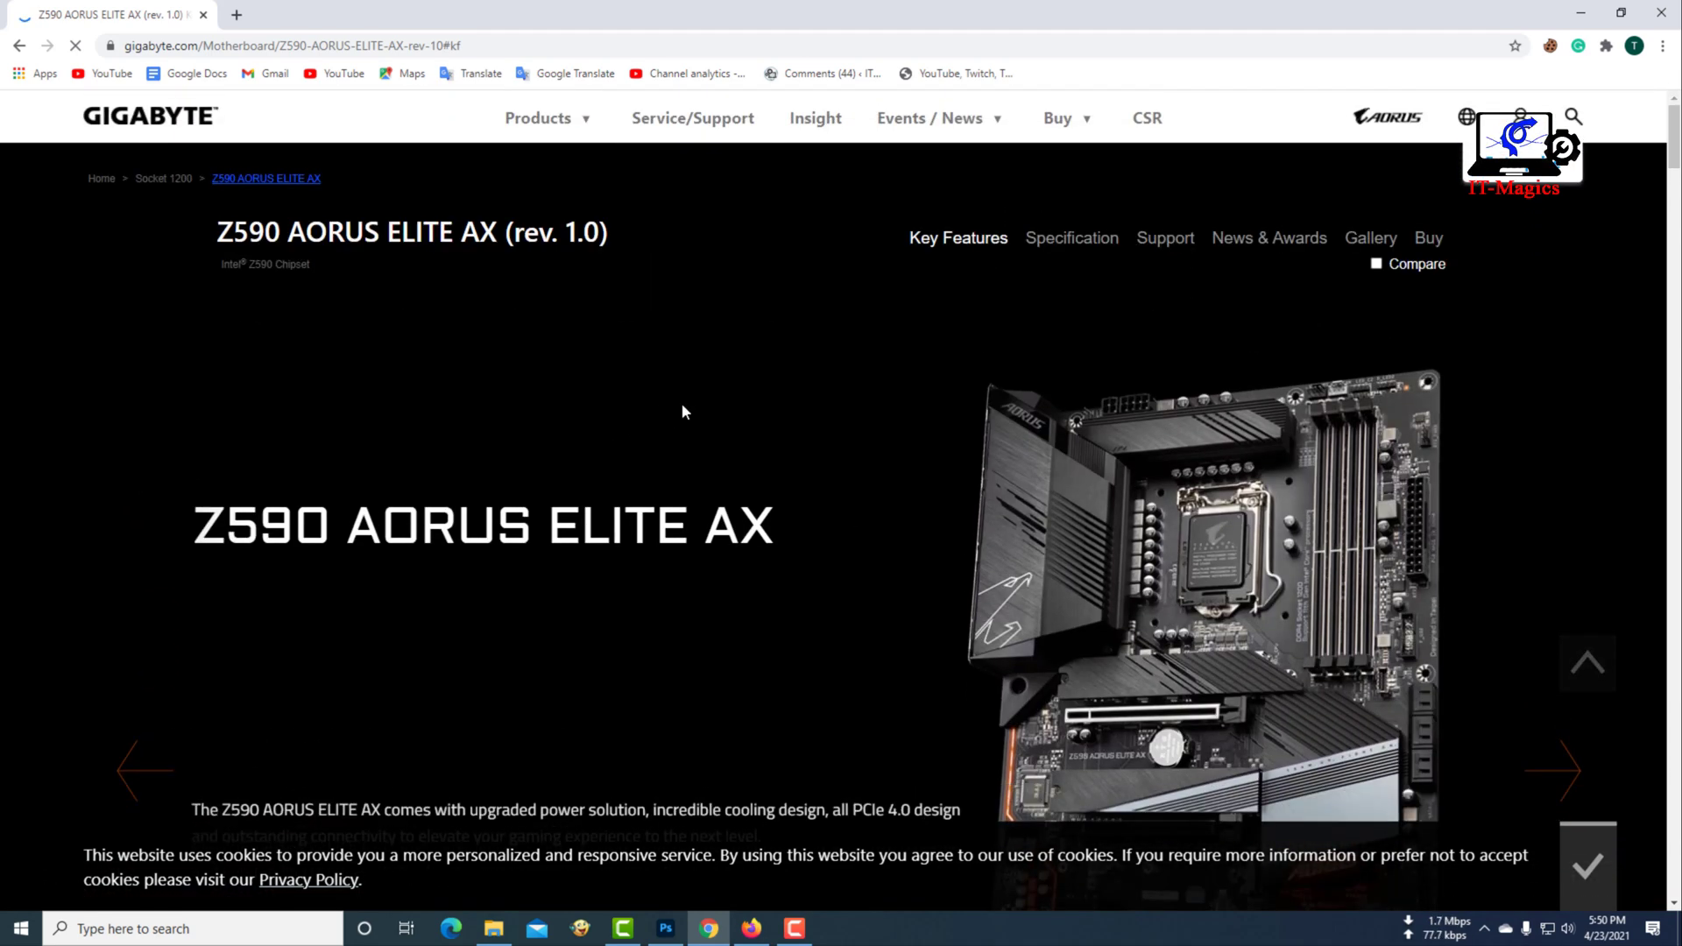
# - From the board's Support section, download the 18.2 MB Realtek HD Audio Driver zip for Windows 10 64bit
pyautogui.click(1178, 246)
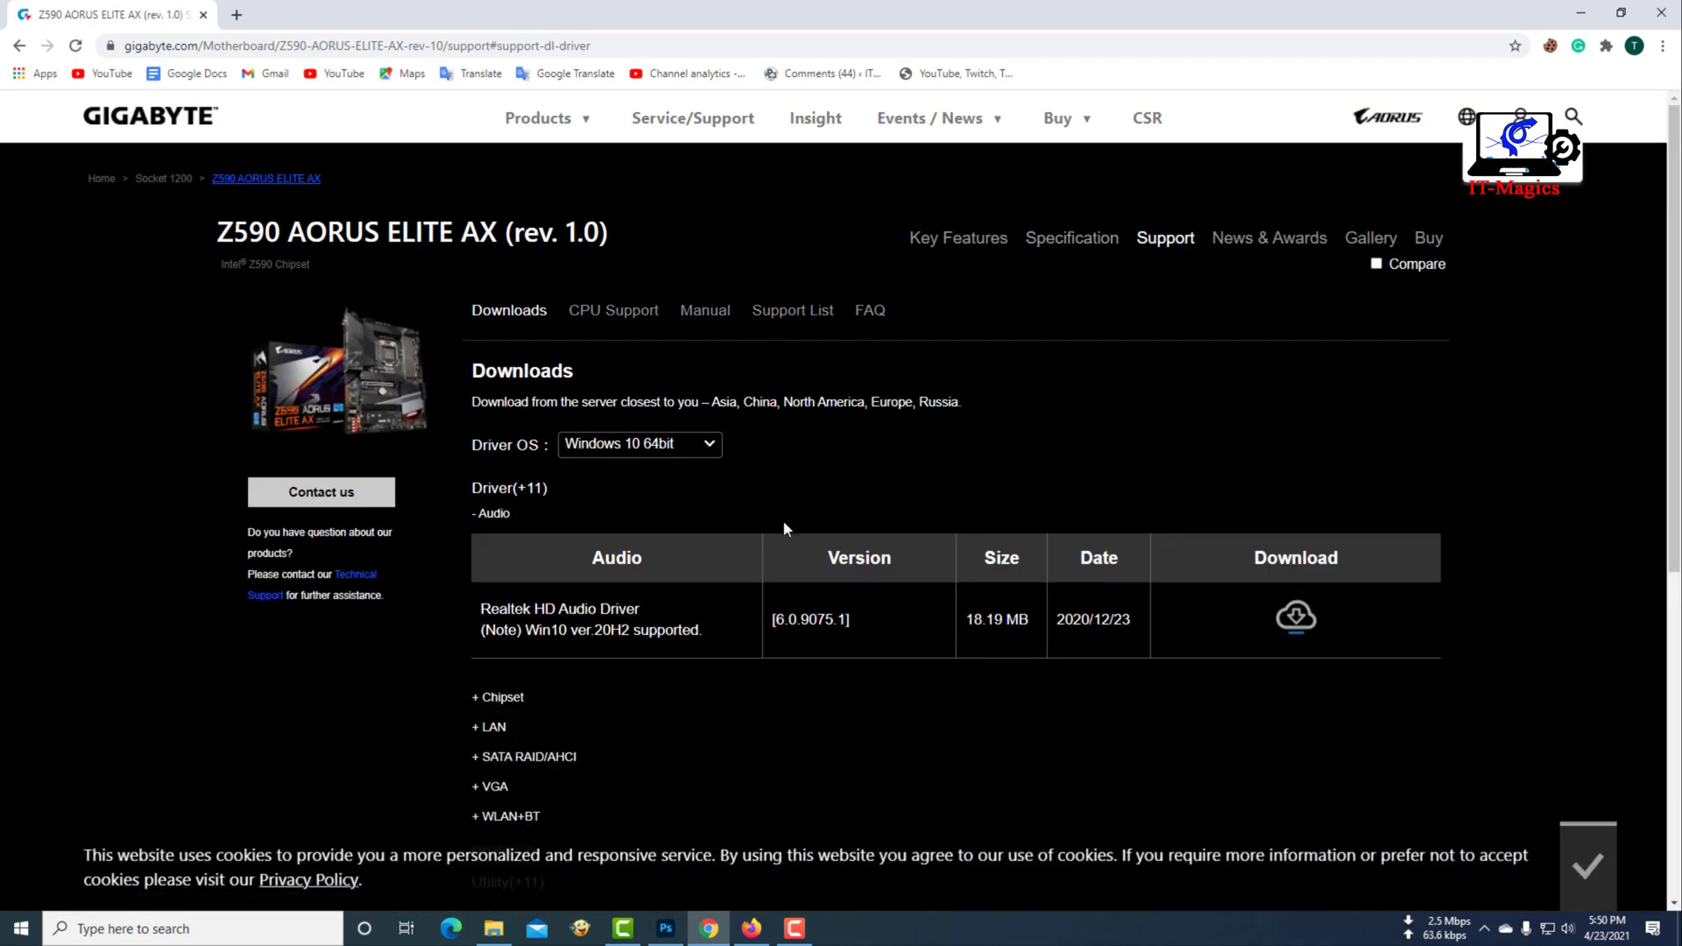
pyautogui.scroll(-2, 1031, 482)
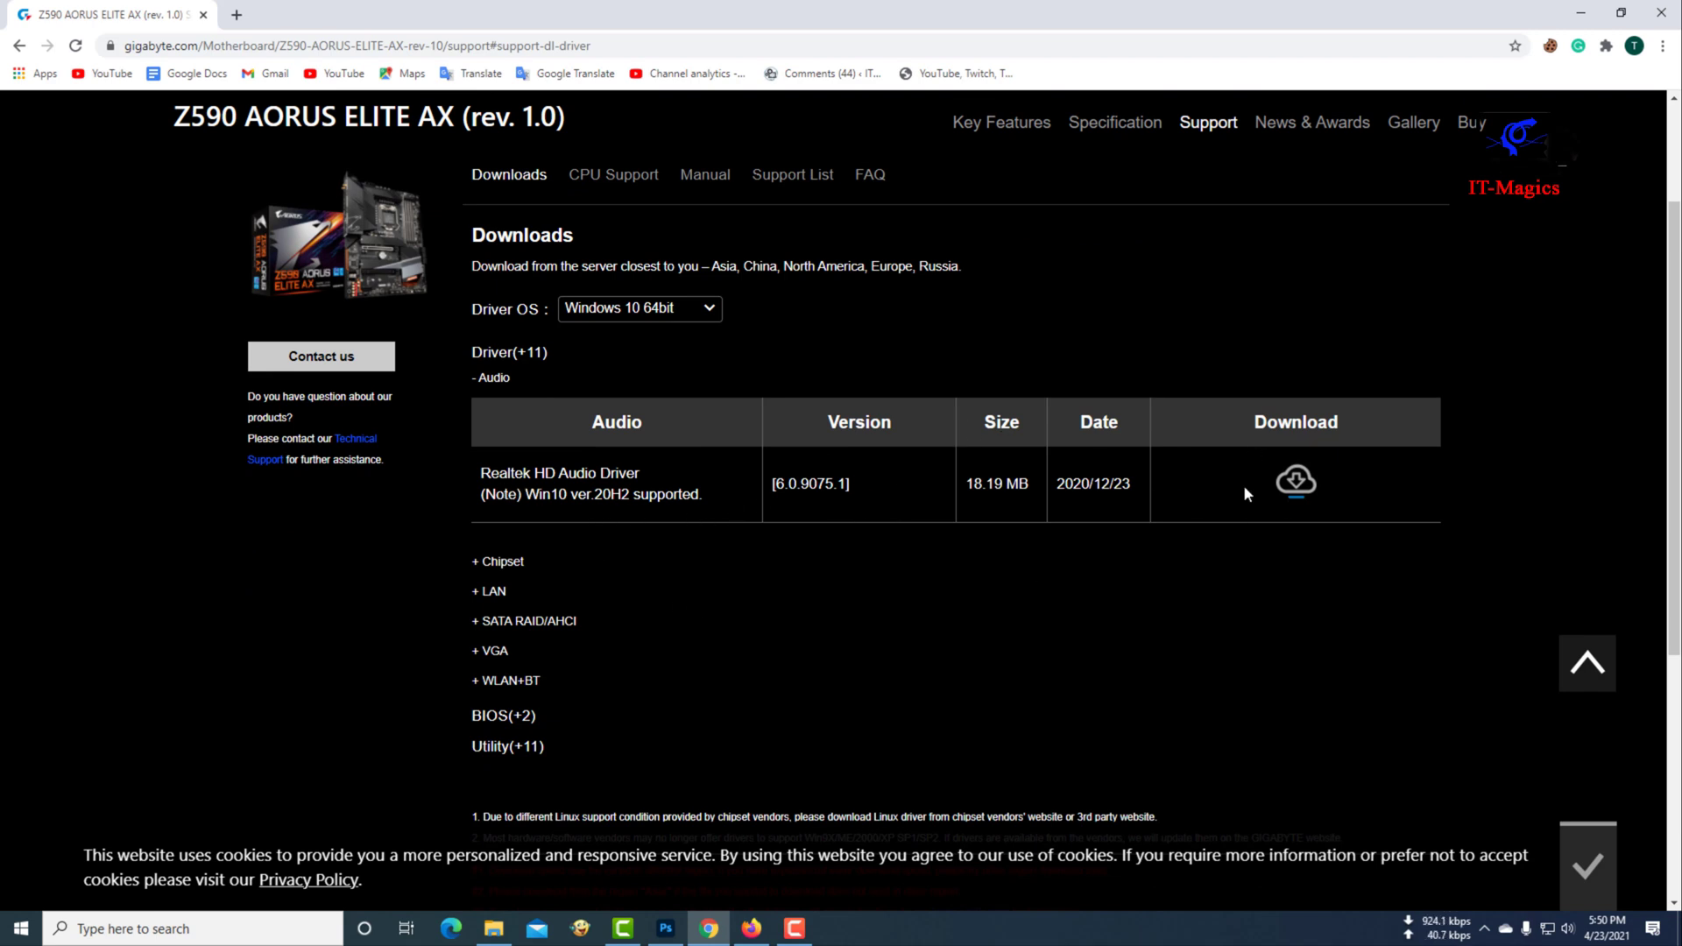
pyautogui.scroll(2, 701, 445)
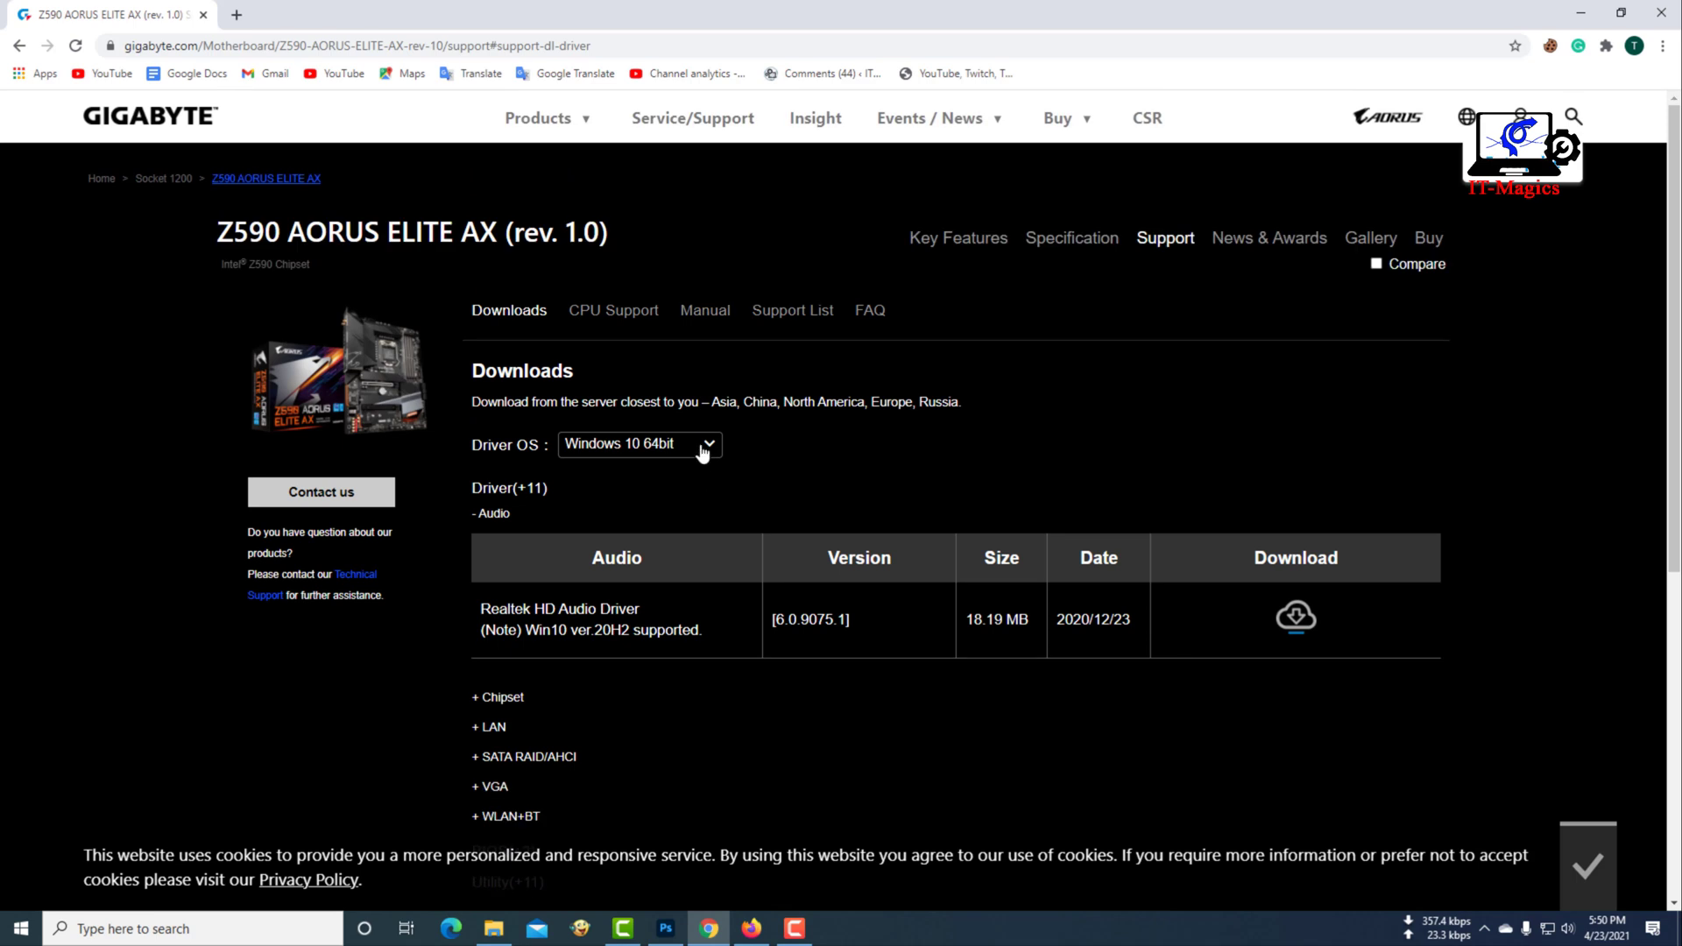
pyautogui.click(703, 447)
pyautogui.click(701, 445)
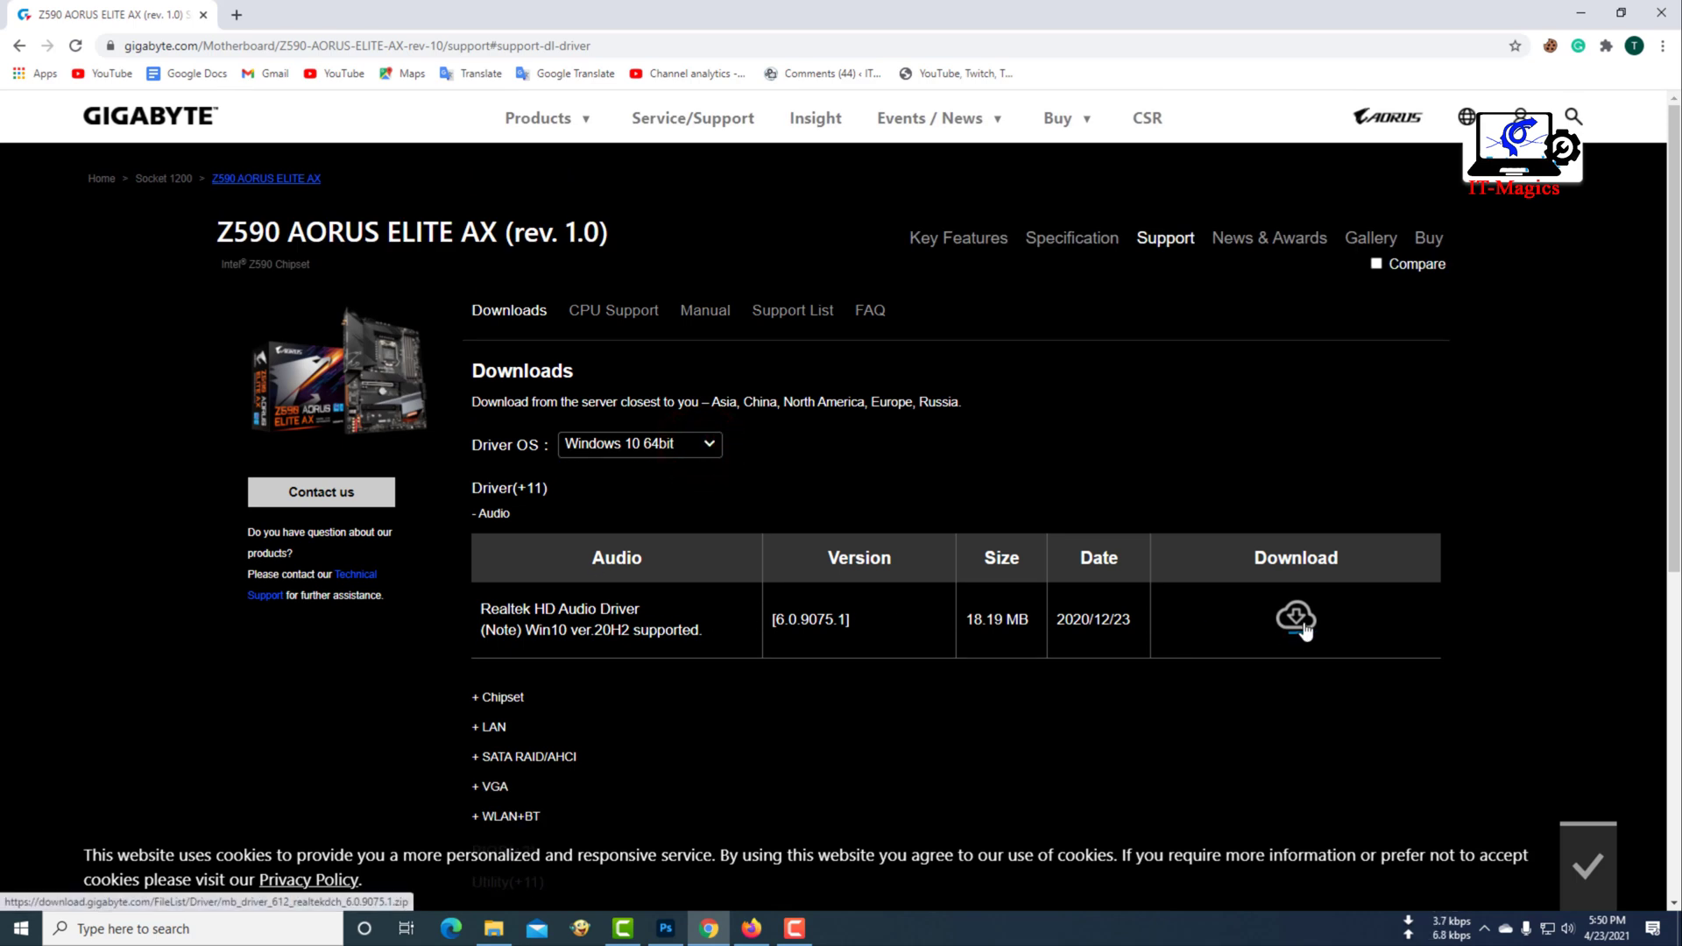
pyautogui.click(1300, 624)
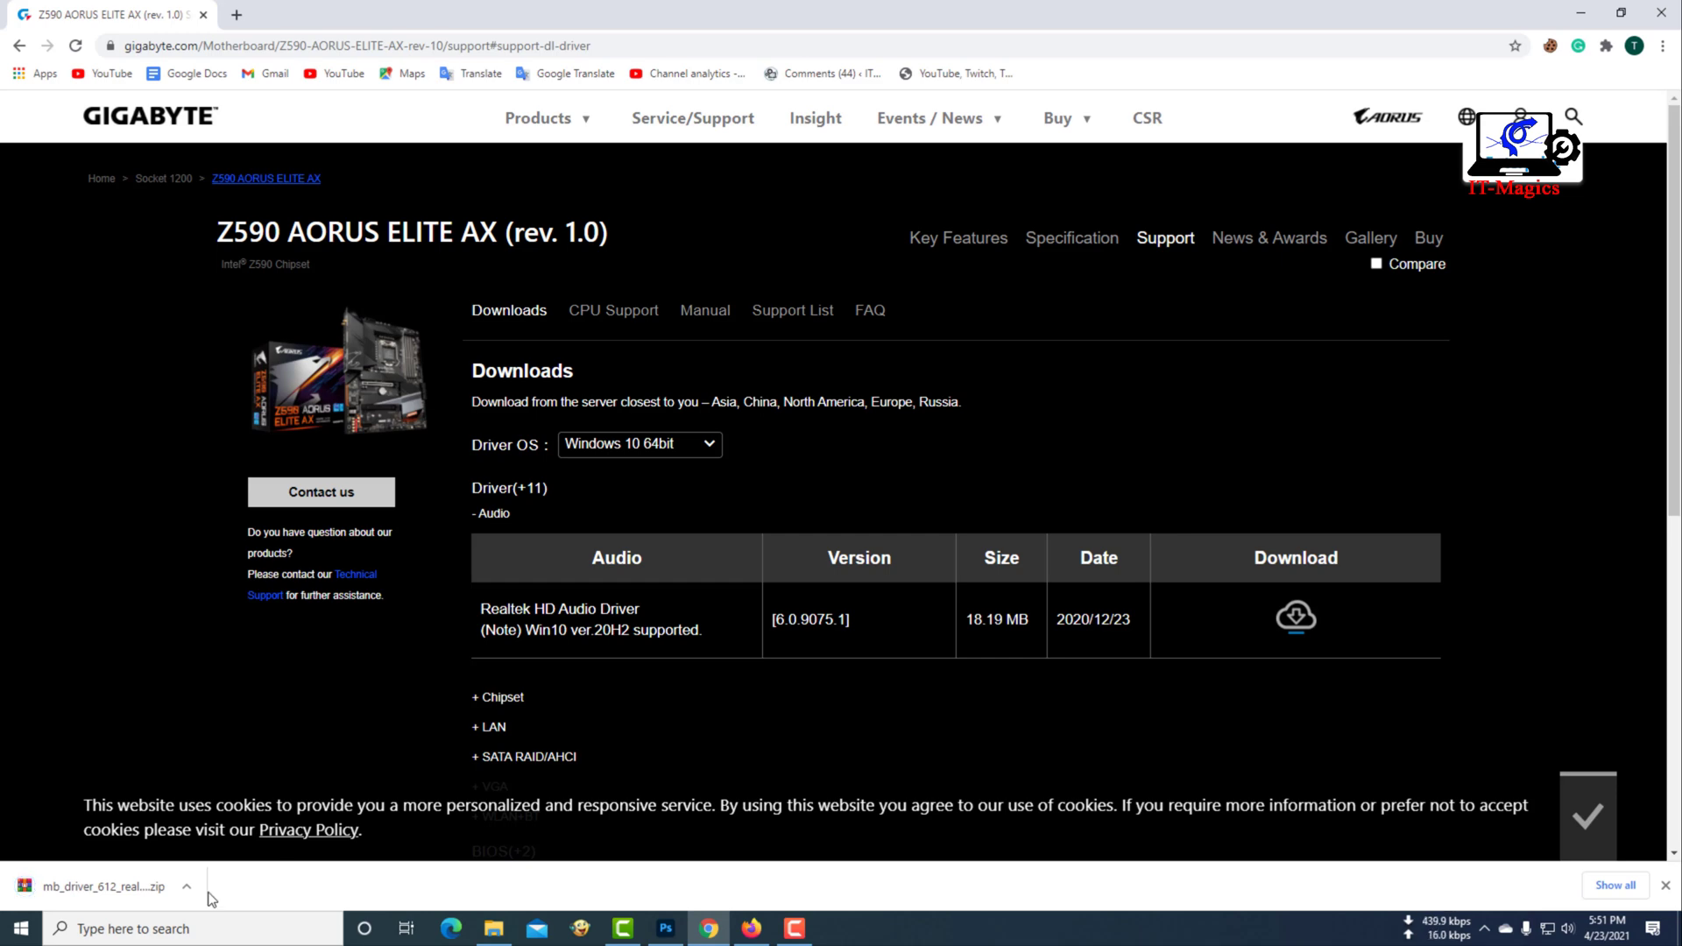
pyautogui.click(187, 887)
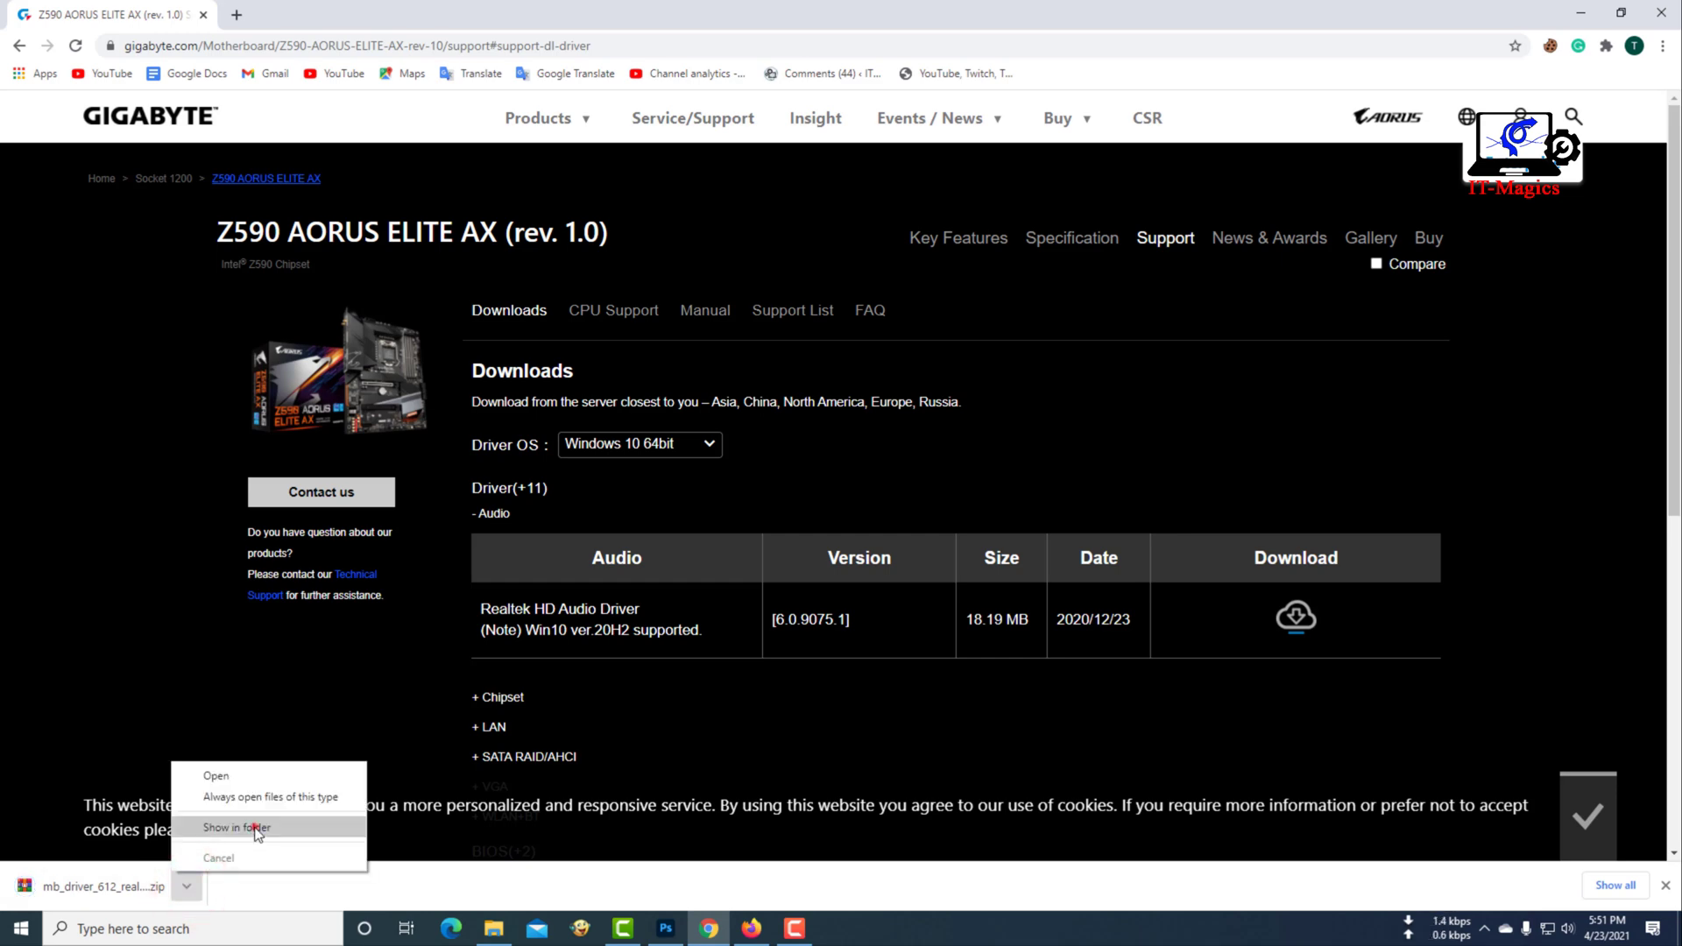
# - Show the downloaded driver zip in its folder and extract it there
pyautogui.click(253, 831)
pyautogui.rightClick(355, 233)
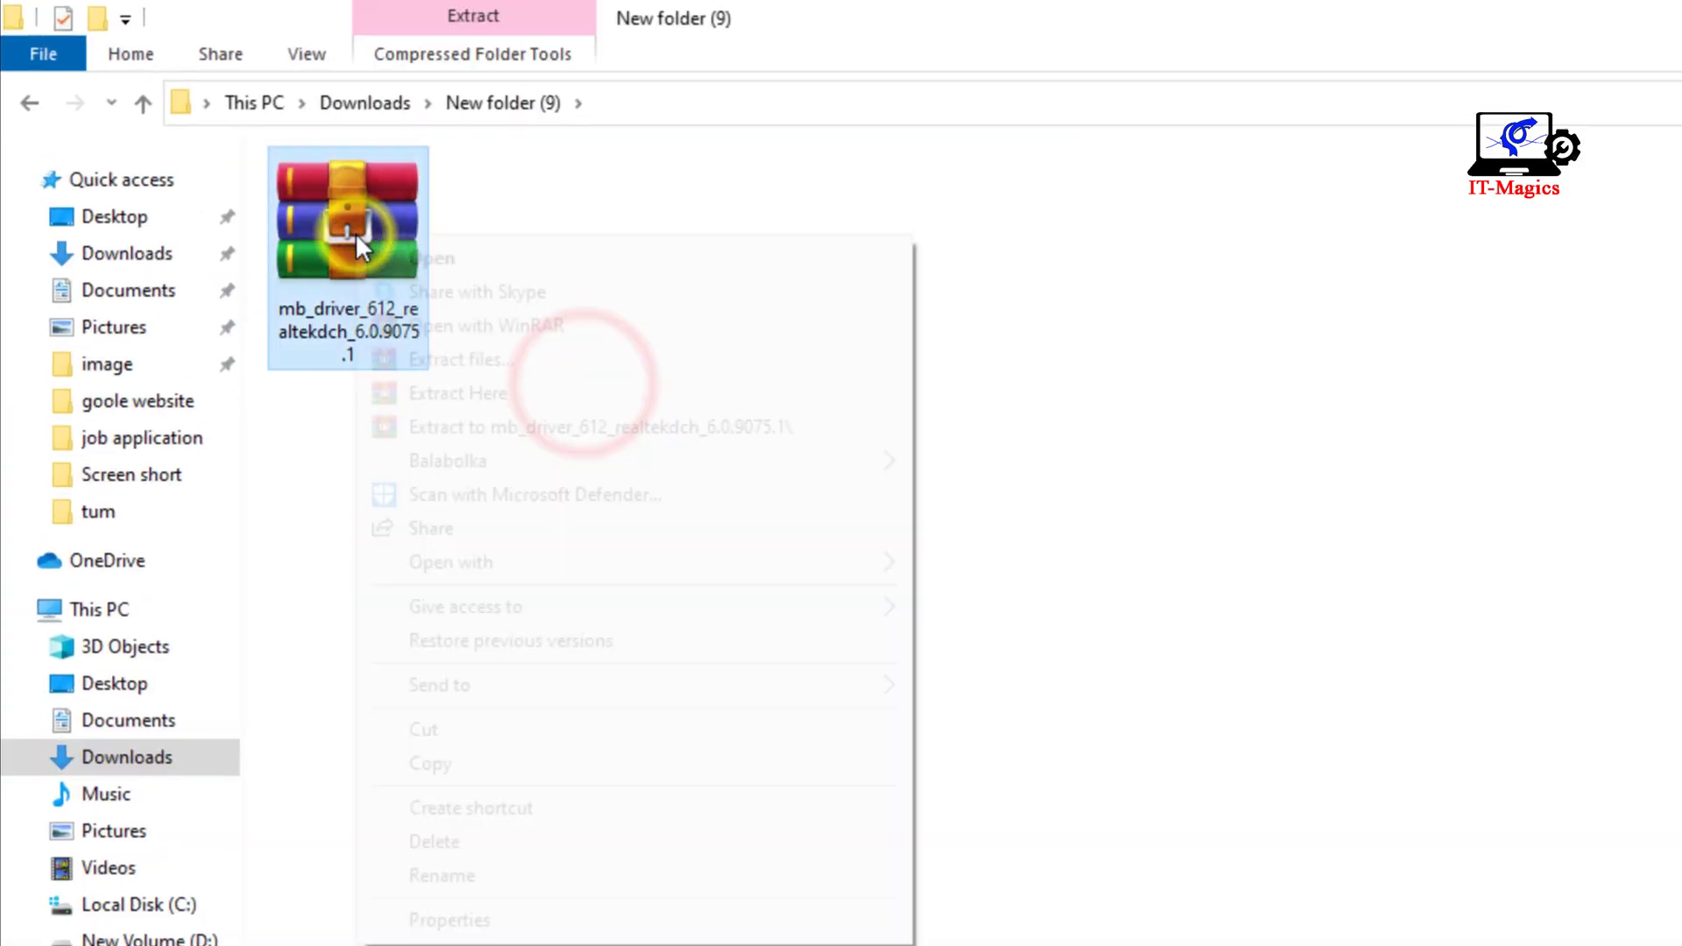
pyautogui.click(479, 400)
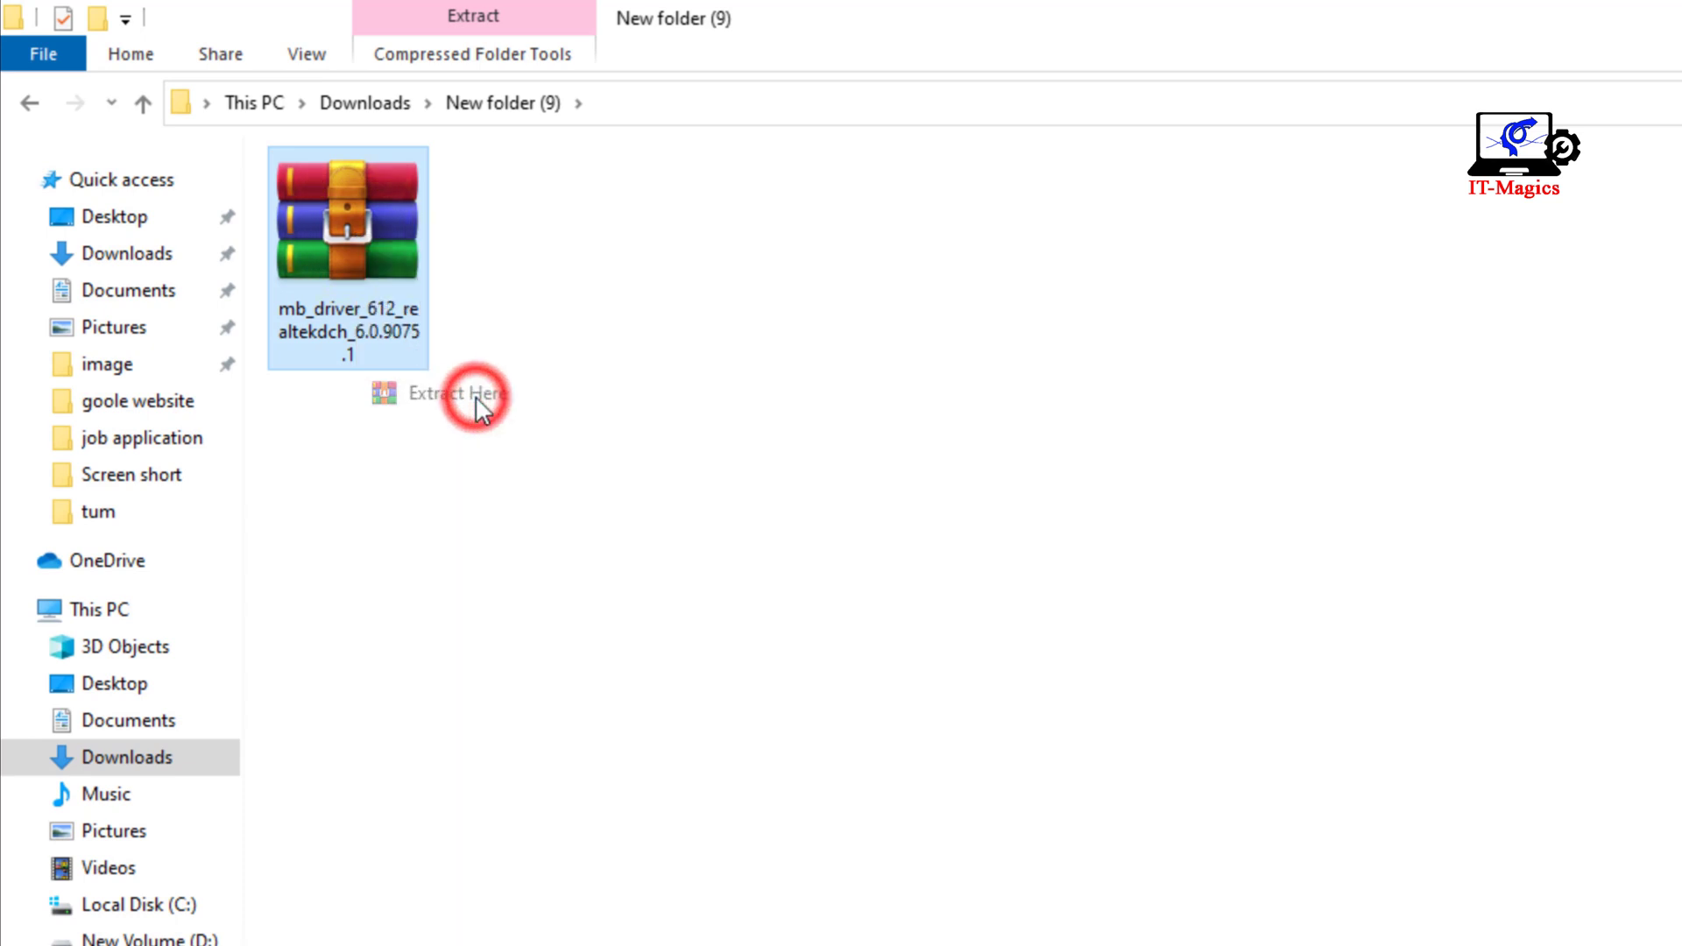
# - Unpack the self-extracting driver file, then select Setup inside the pack folder
pyautogui.click(715, 503)
pyautogui.click(348, 236)
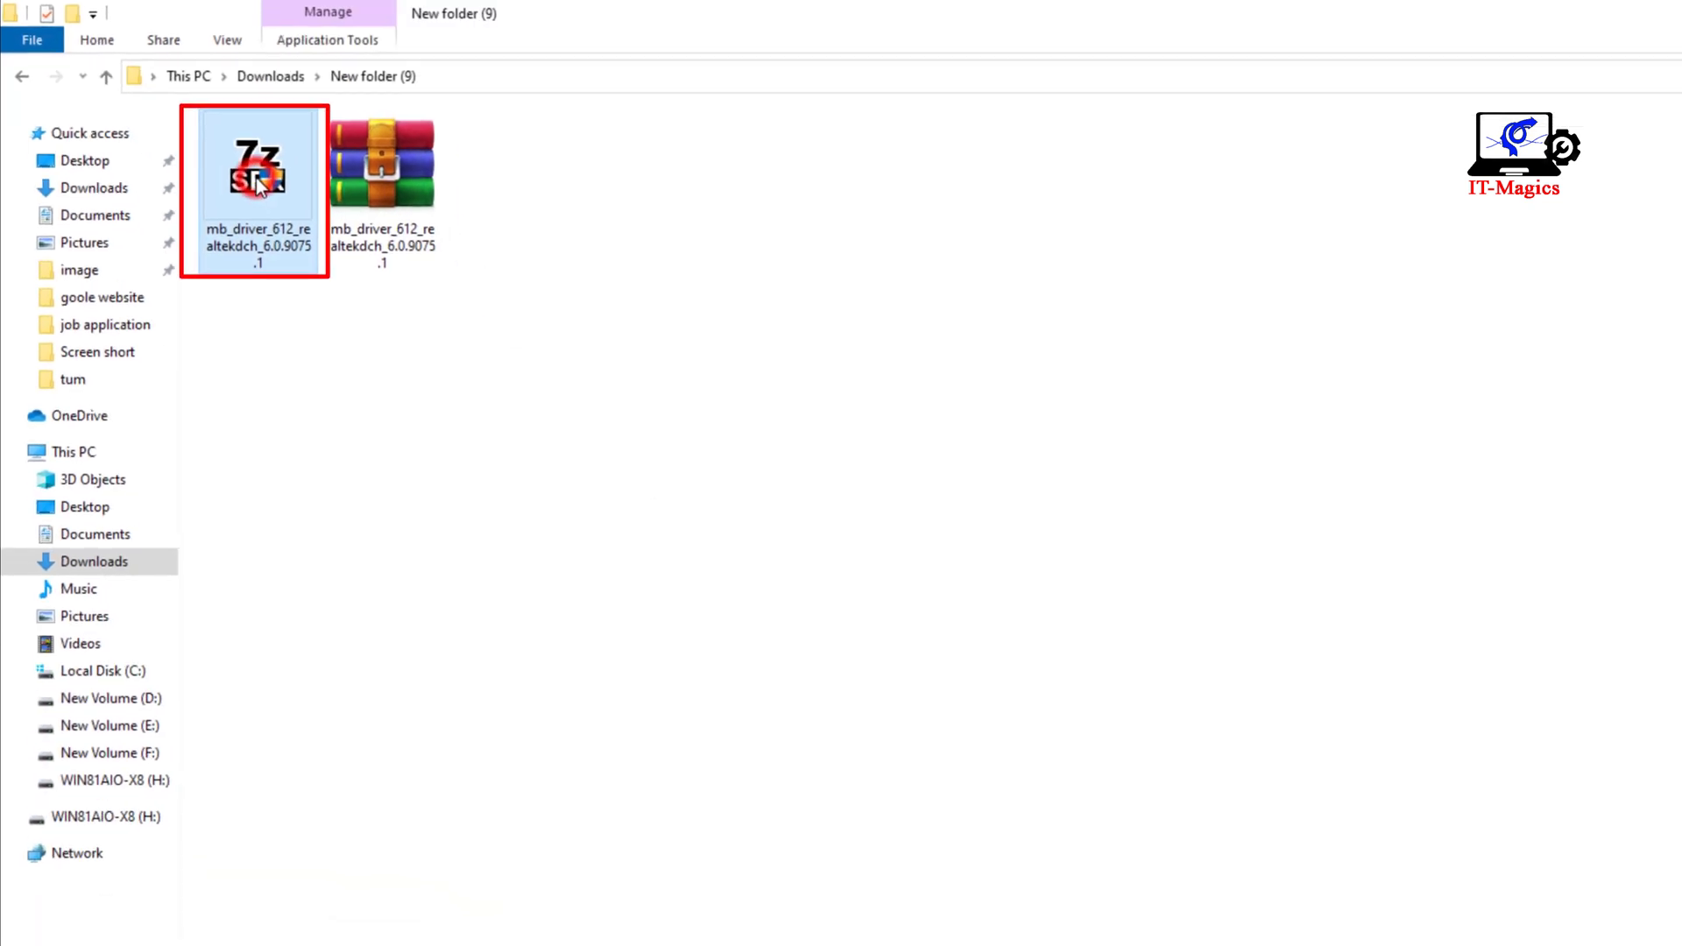
pyautogui.rightClick(241, 167)
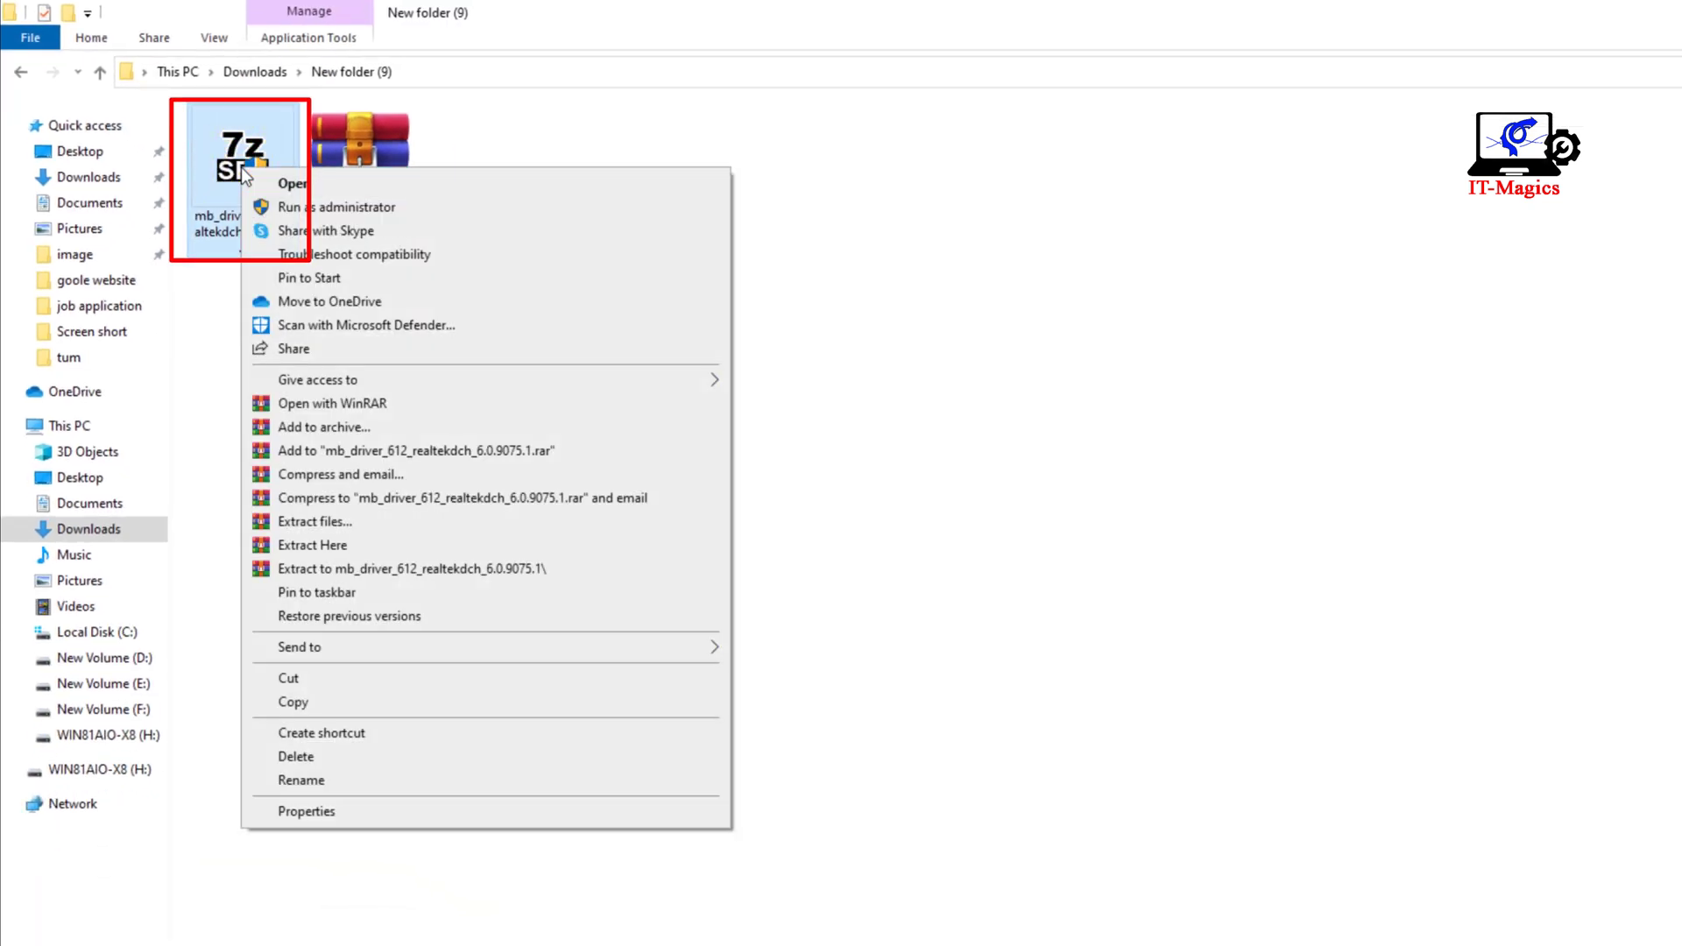
pyautogui.click(317, 185)
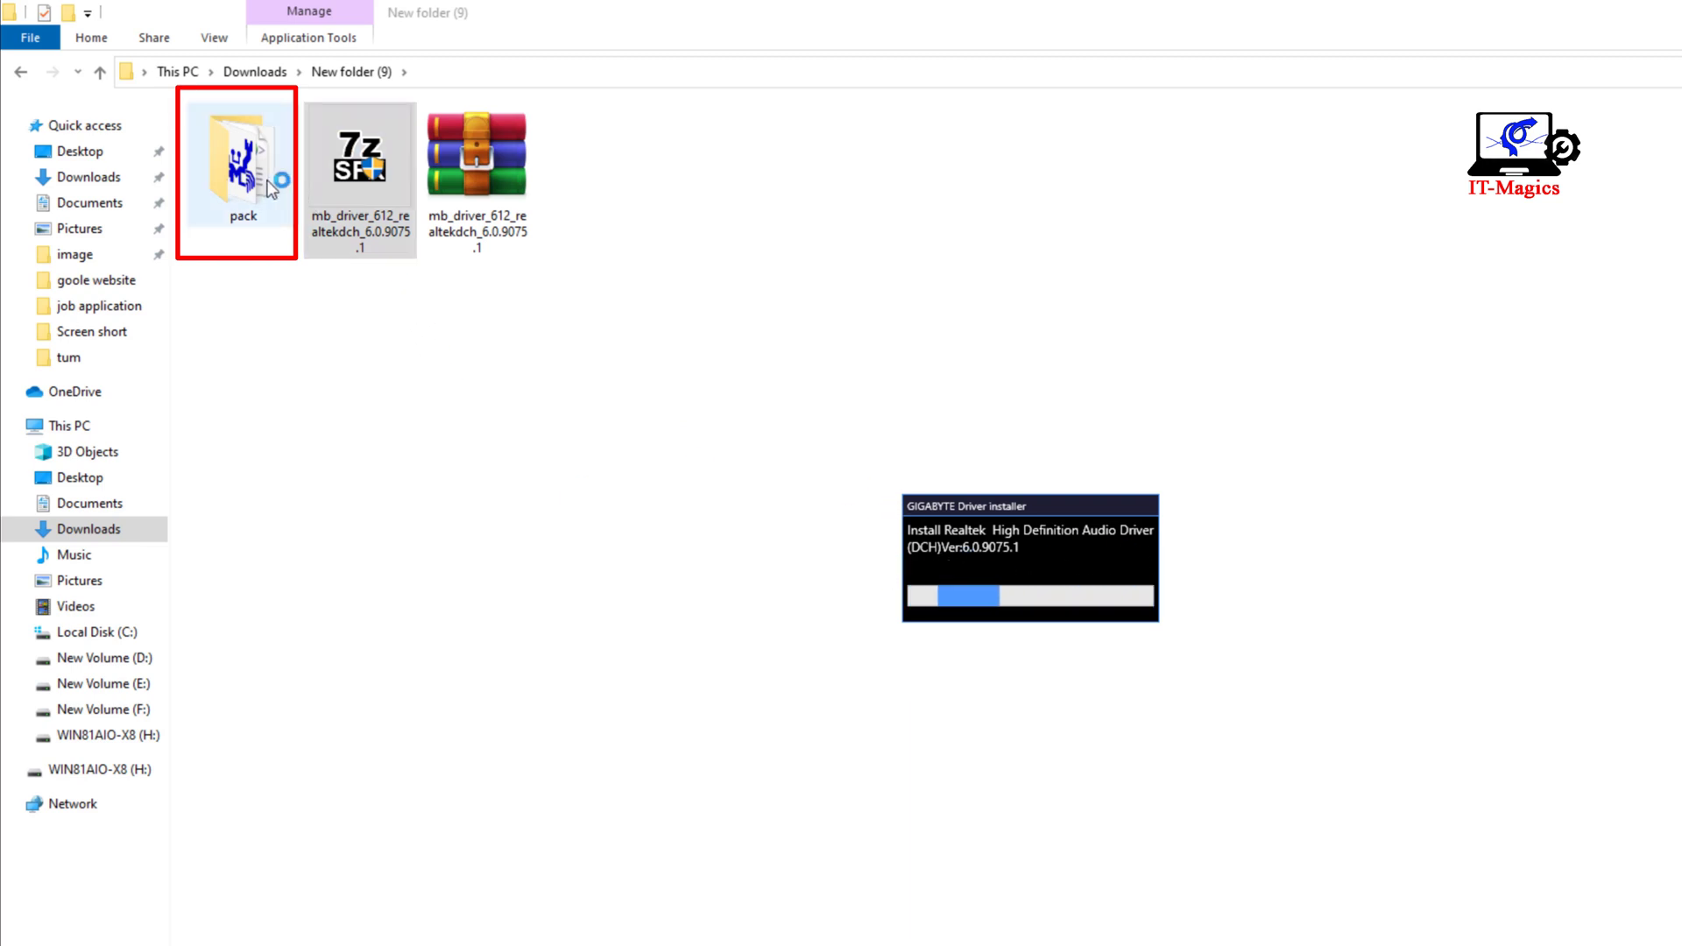
pyautogui.doubleClick(237, 166)
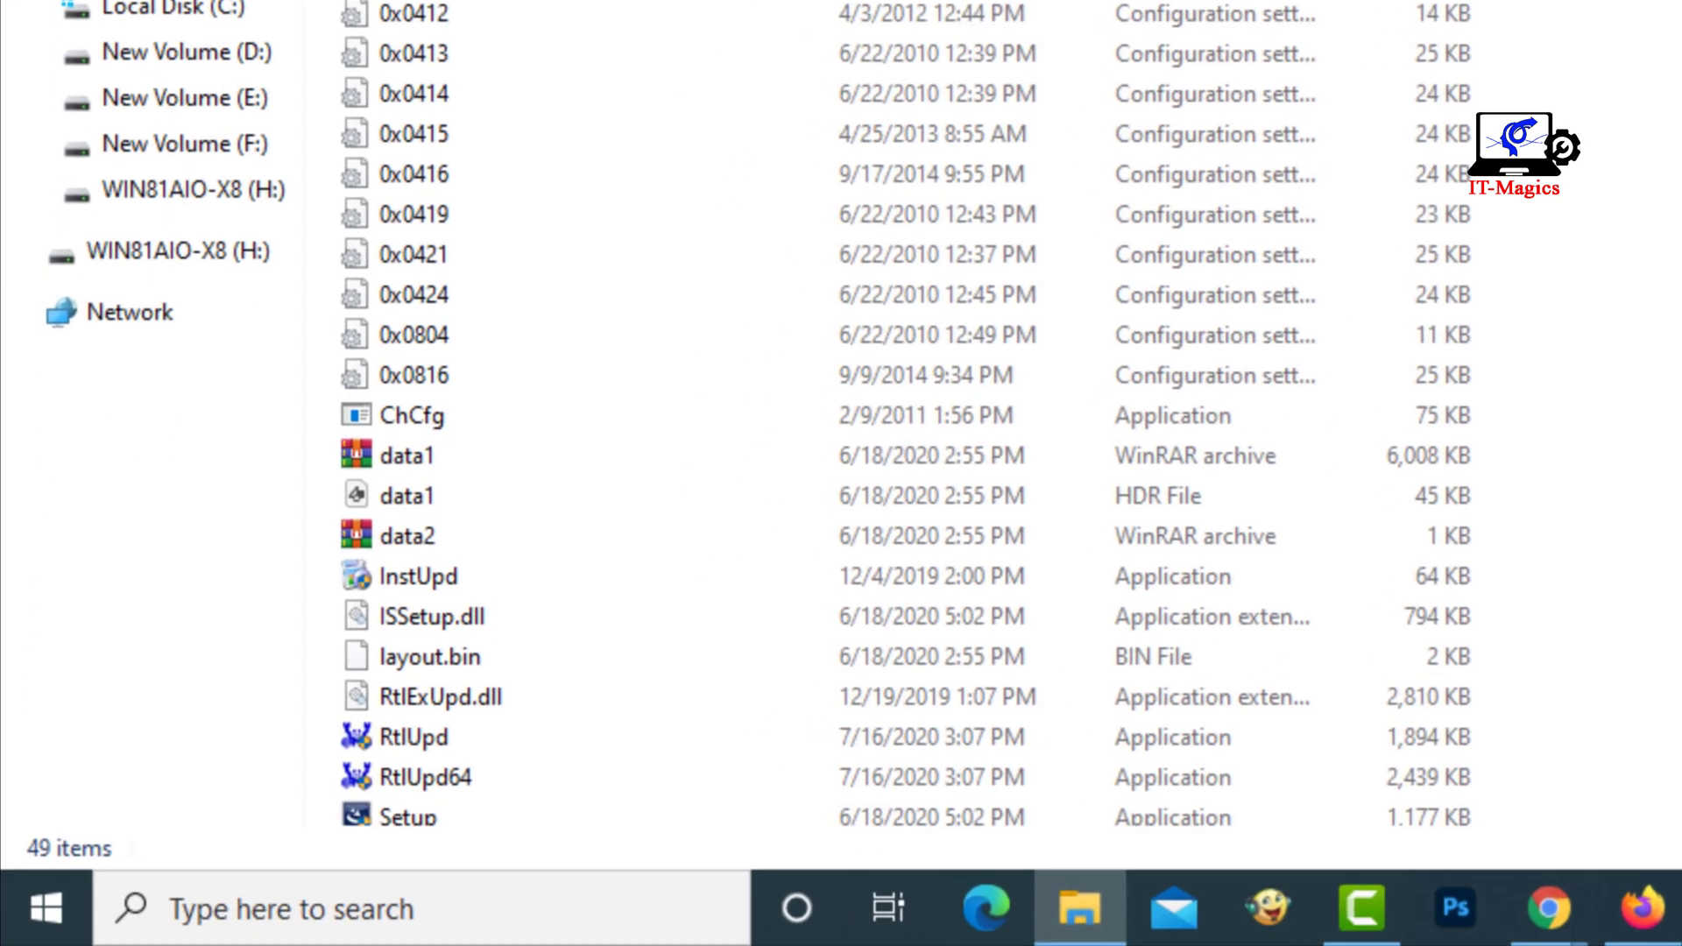
pyautogui.scroll(-2, 529, 563)
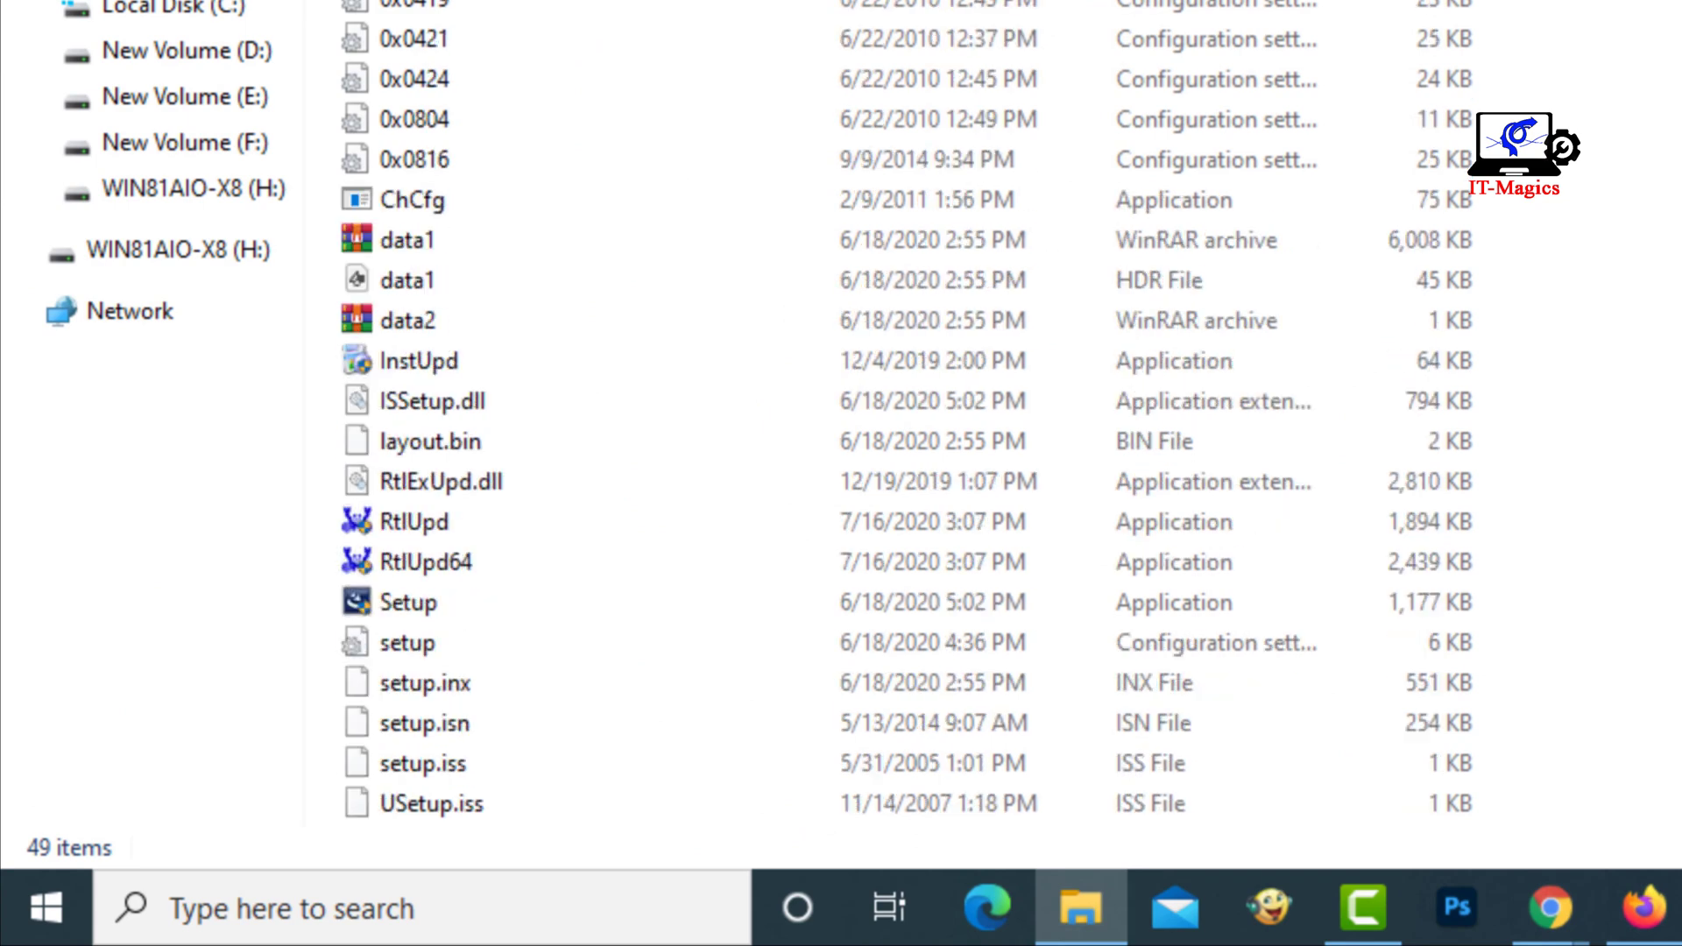
pyautogui.click(529, 563)
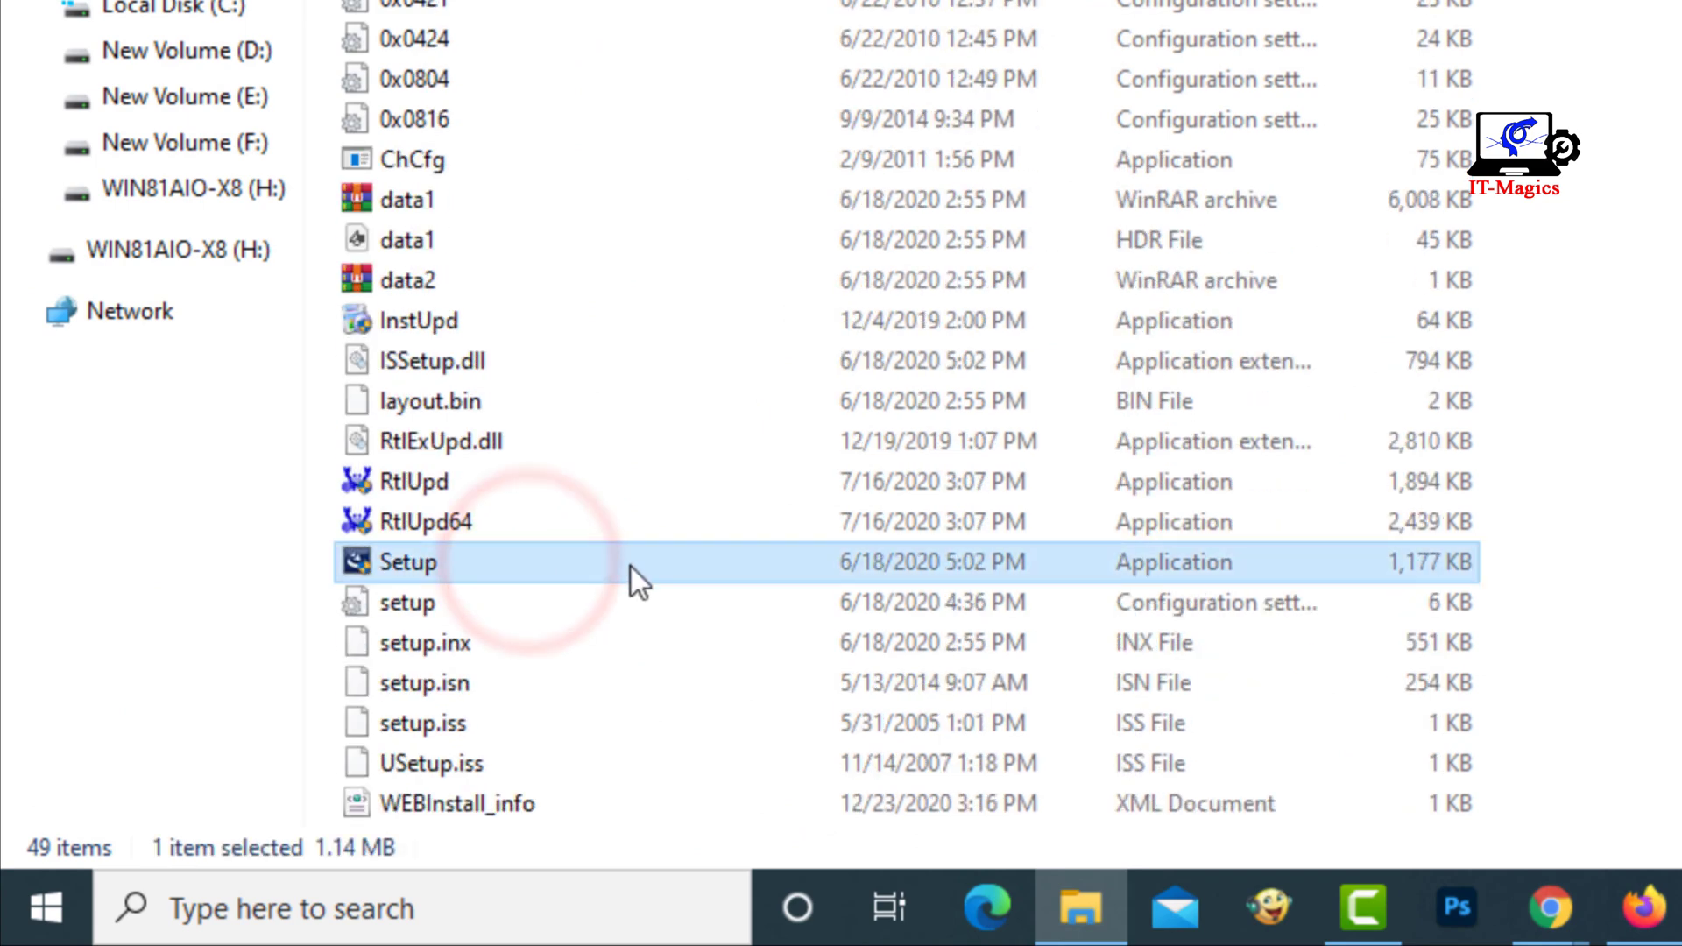
# - Run Setup to uninstall the current Realtek driver and restart the computer now
pyautogui.click(619, 563)
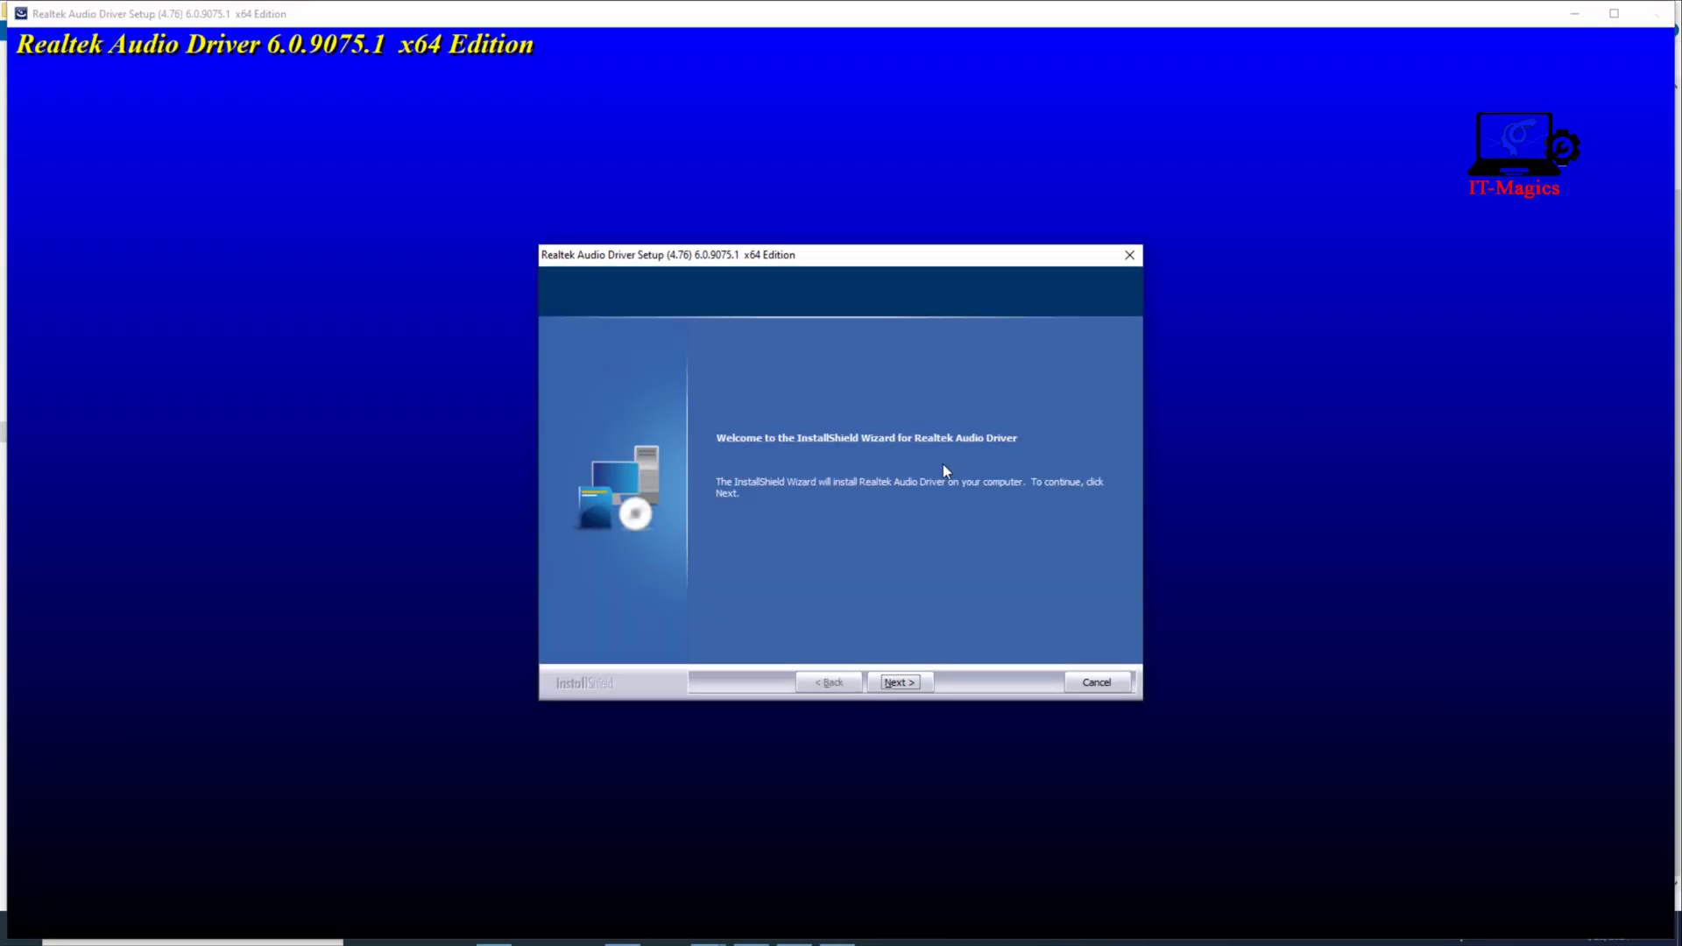
pyautogui.click(905, 682)
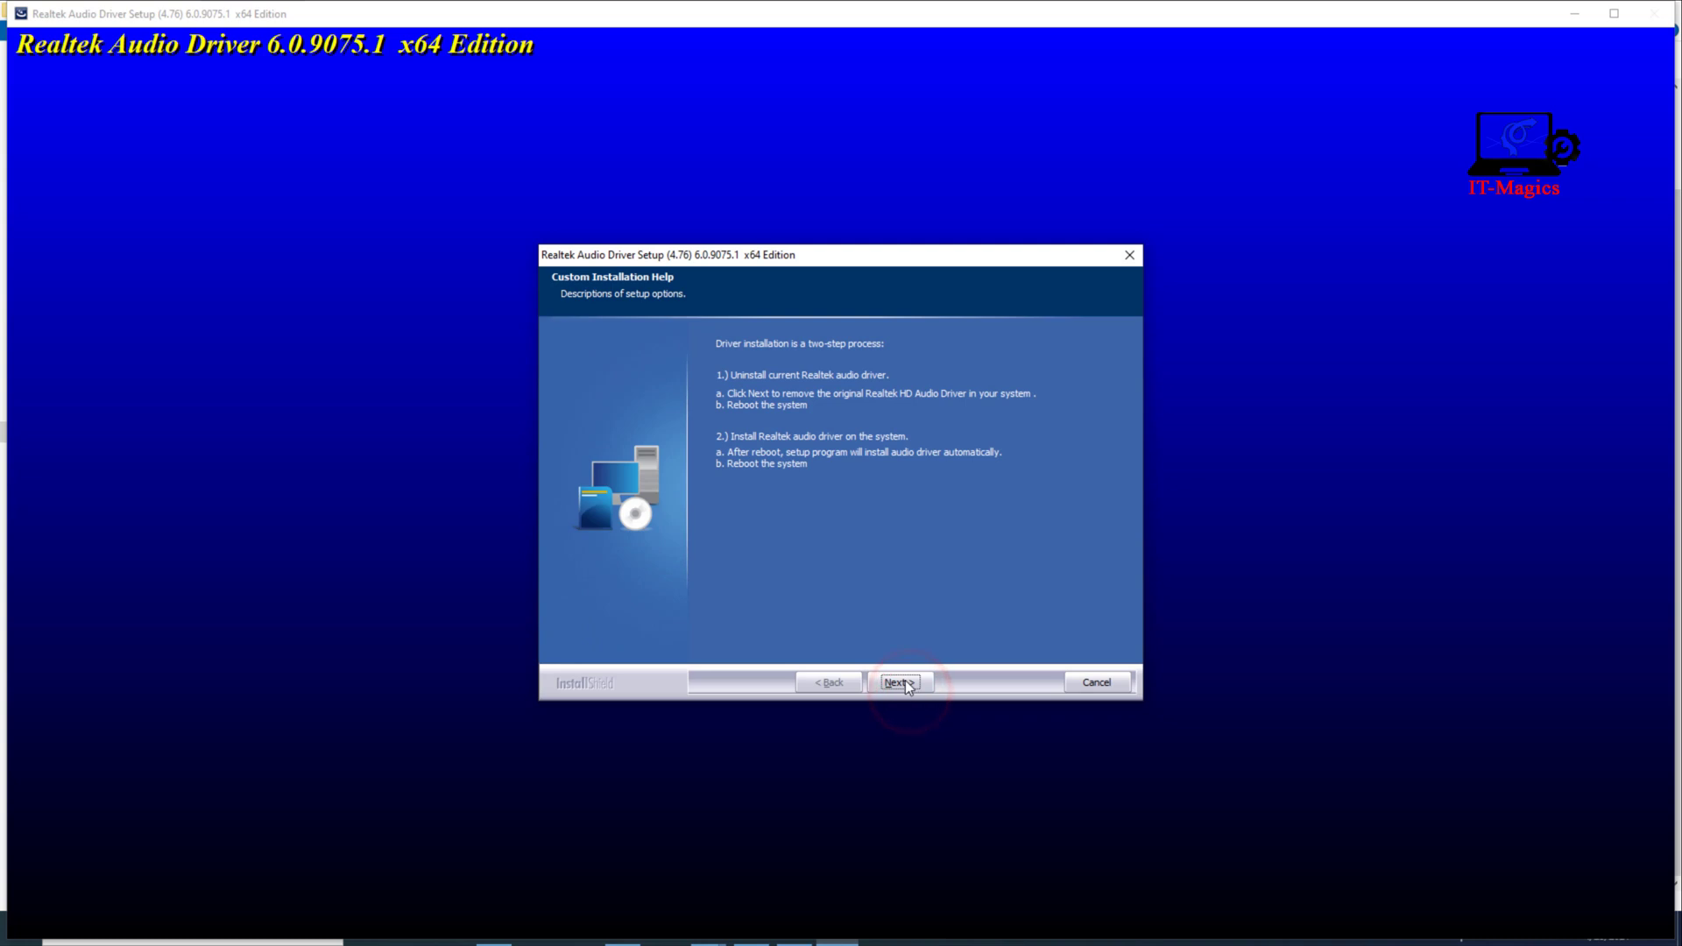
pyautogui.click(906, 680)
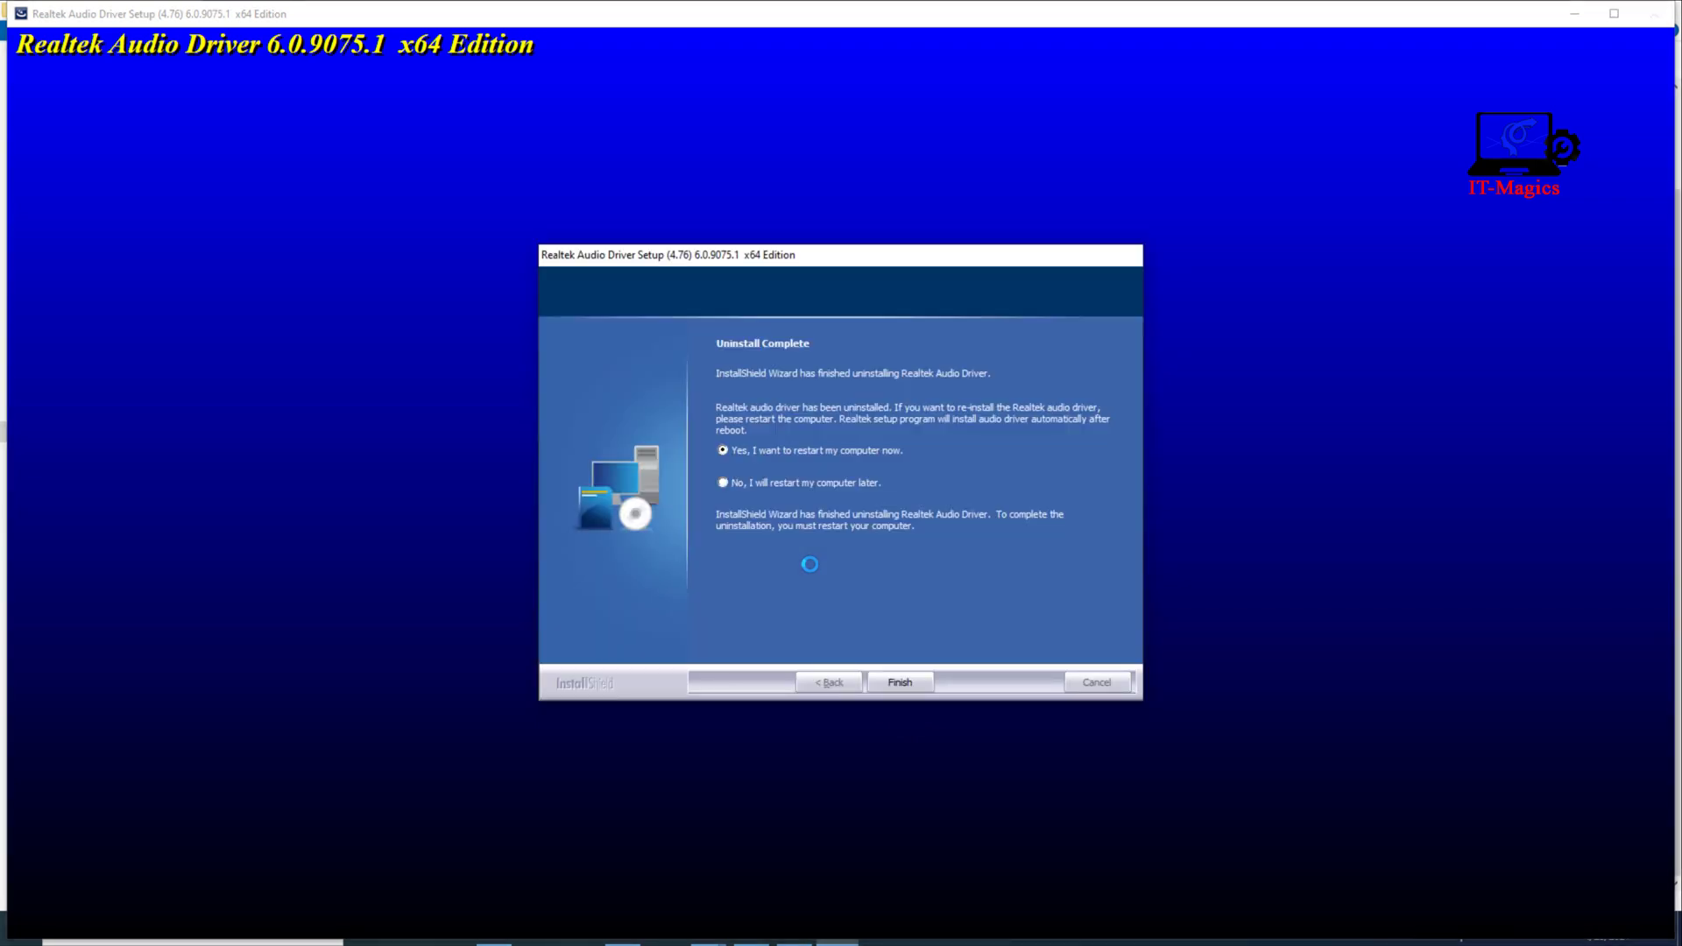
pyautogui.click(927, 678)
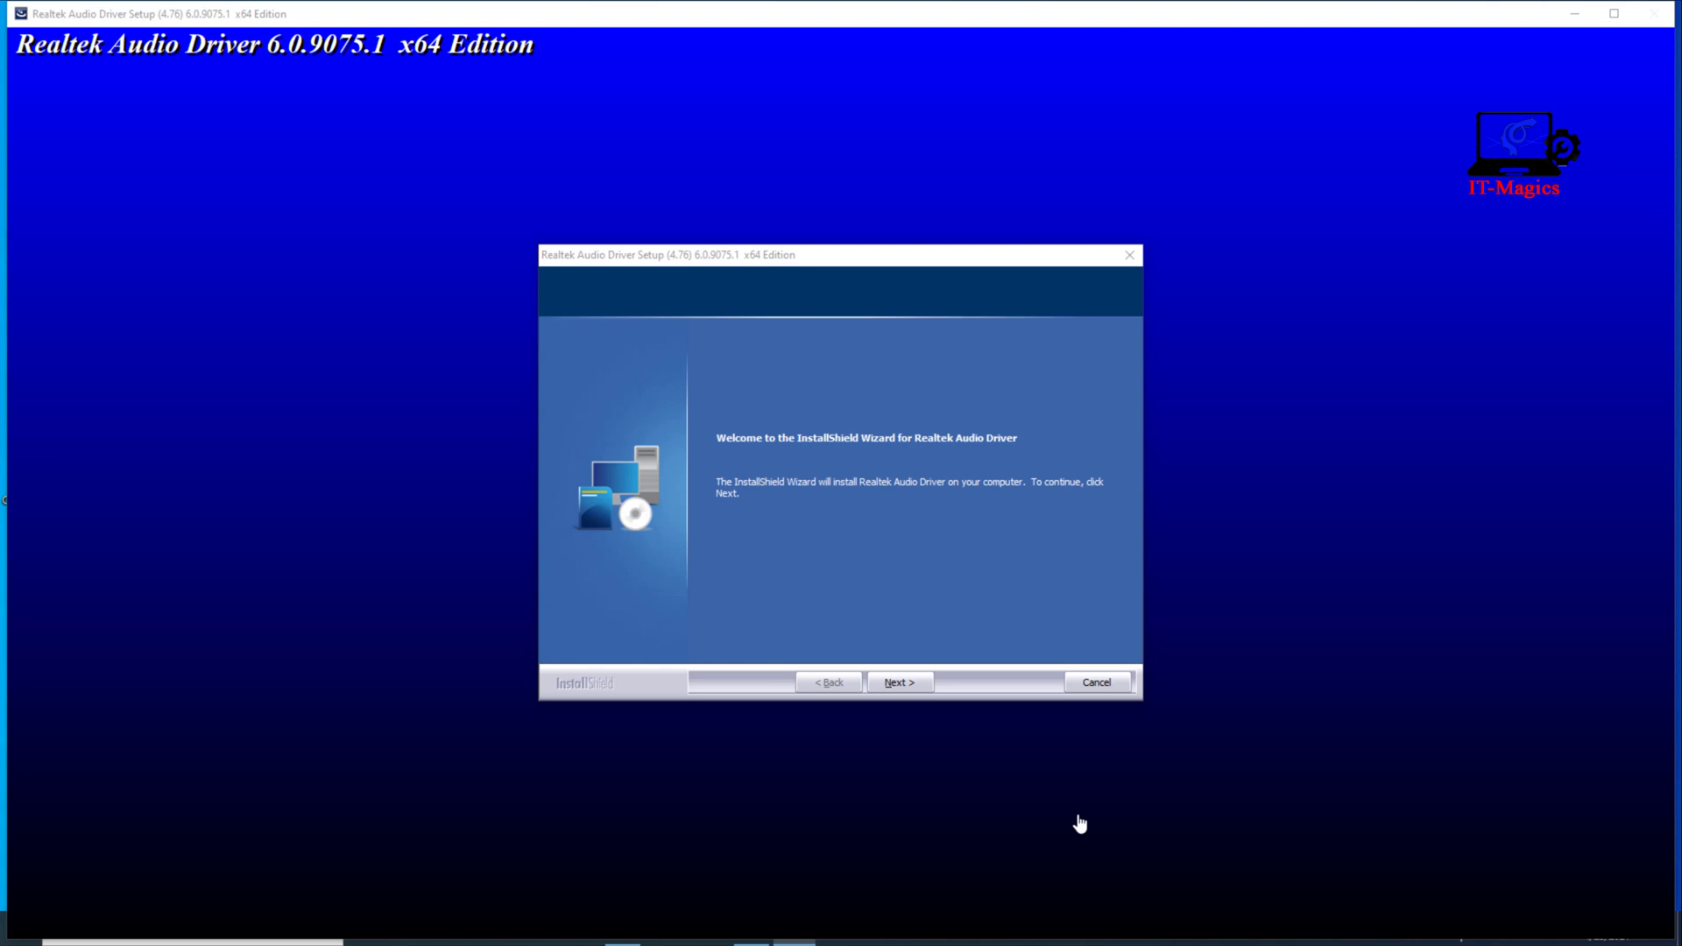
# - Confirm the Welcome page to begin installing the Realtek Audio Driver
pyautogui.press('Return')
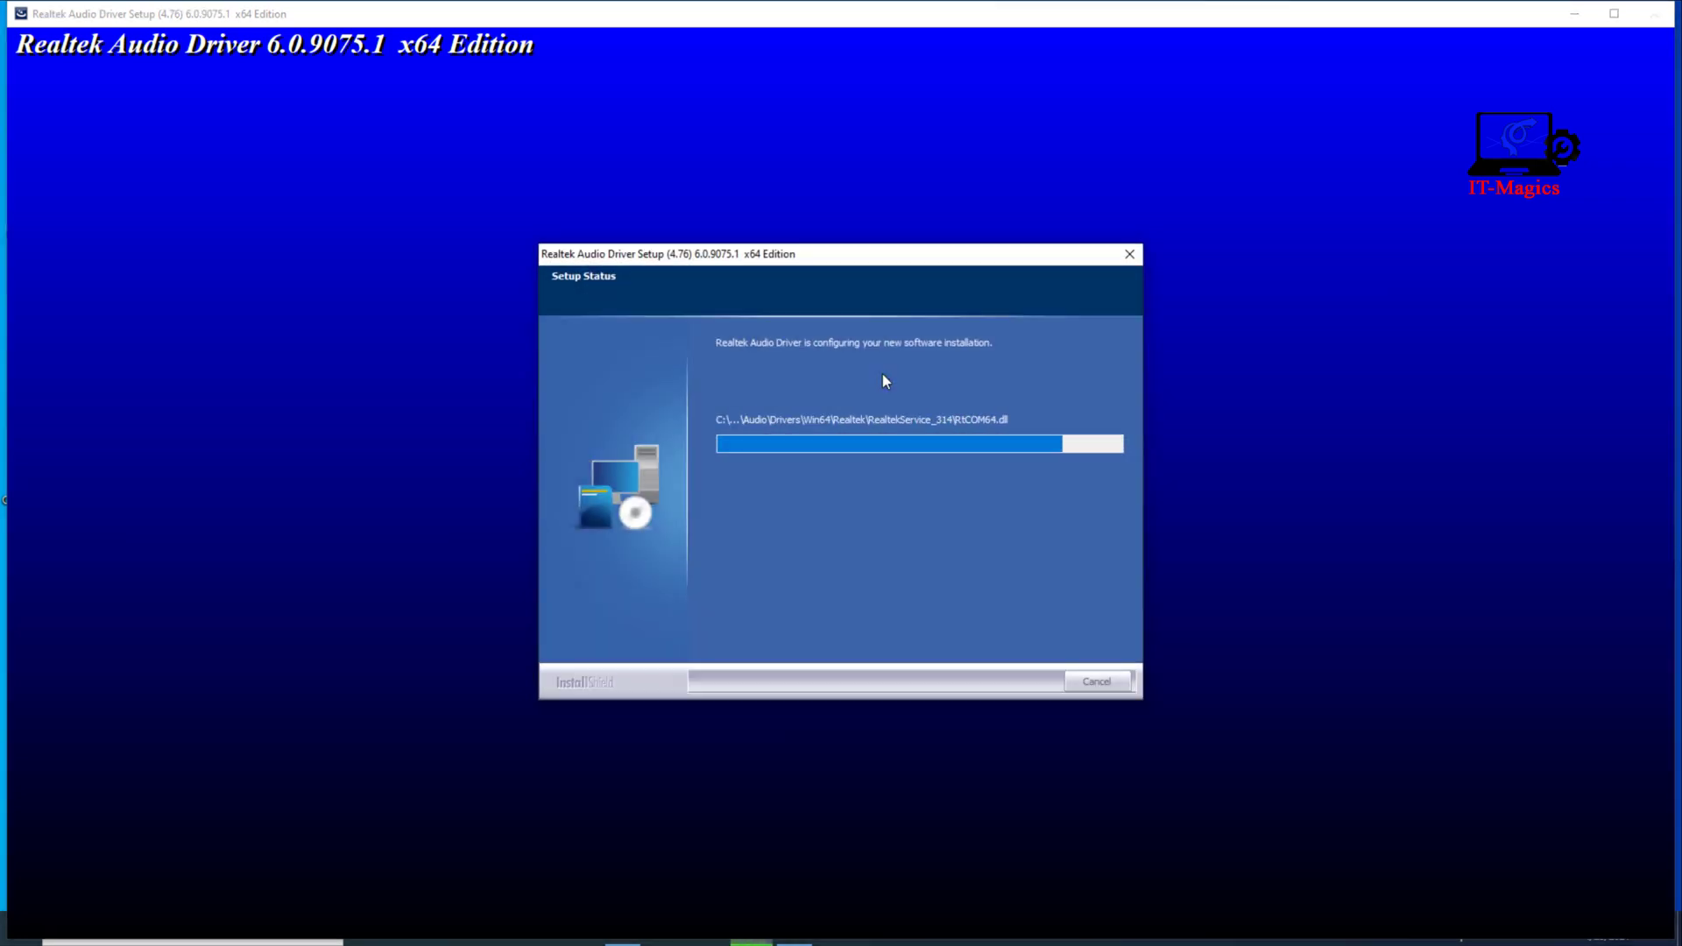